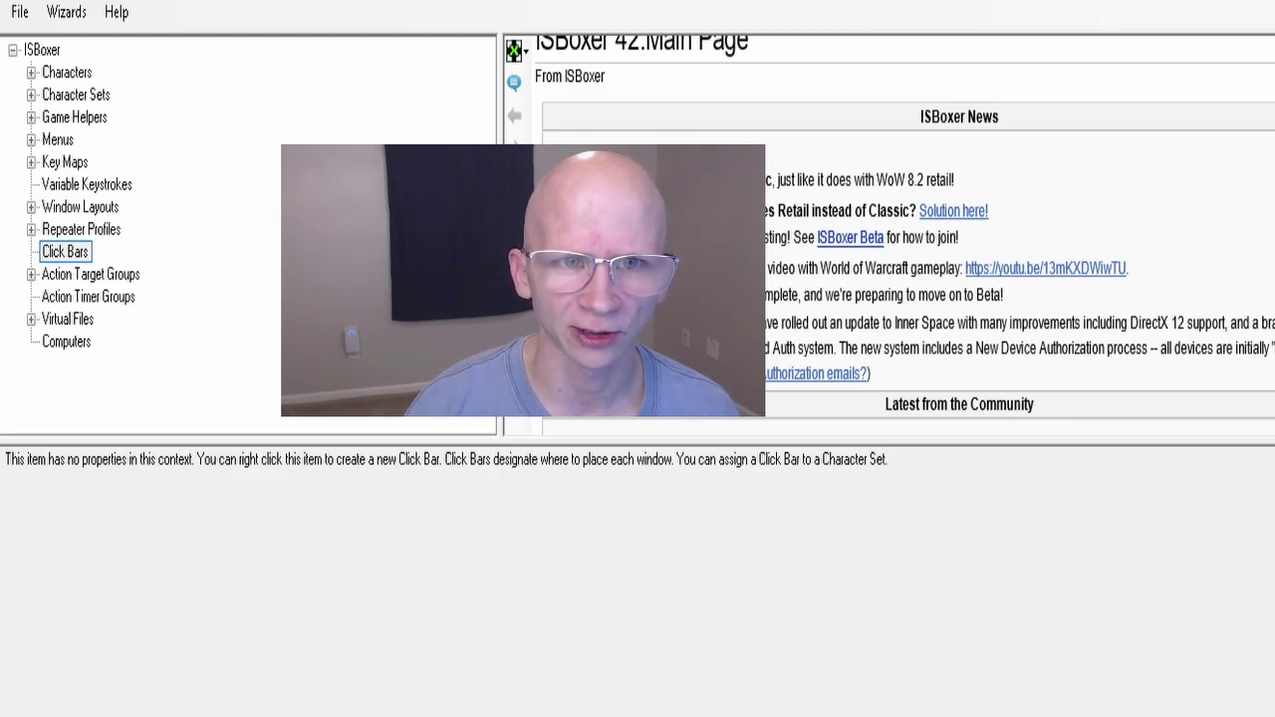
Add a new click bar under Click Bars and name it Healing Bar.
{"action": "left_click", "coordinate": [78, 256]}
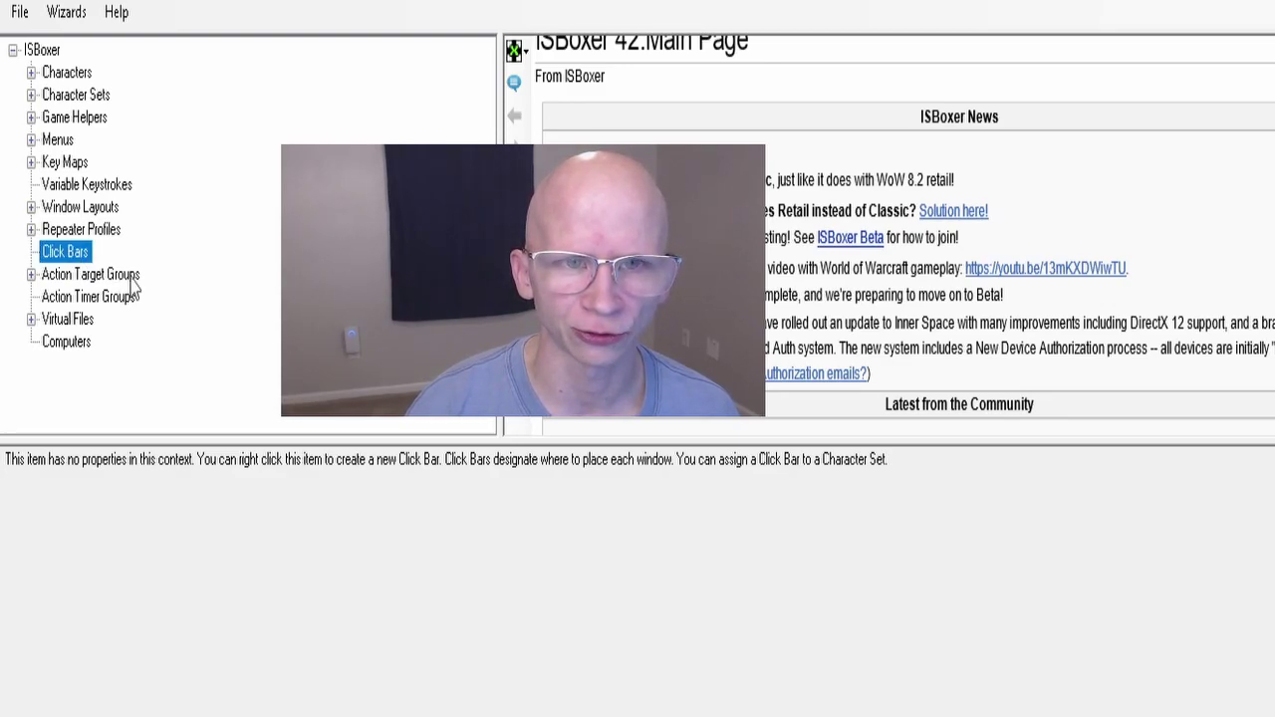
{"action": "right_click", "coordinate": [65, 252]}
{"action": "left_click", "coordinate": [119, 278]}
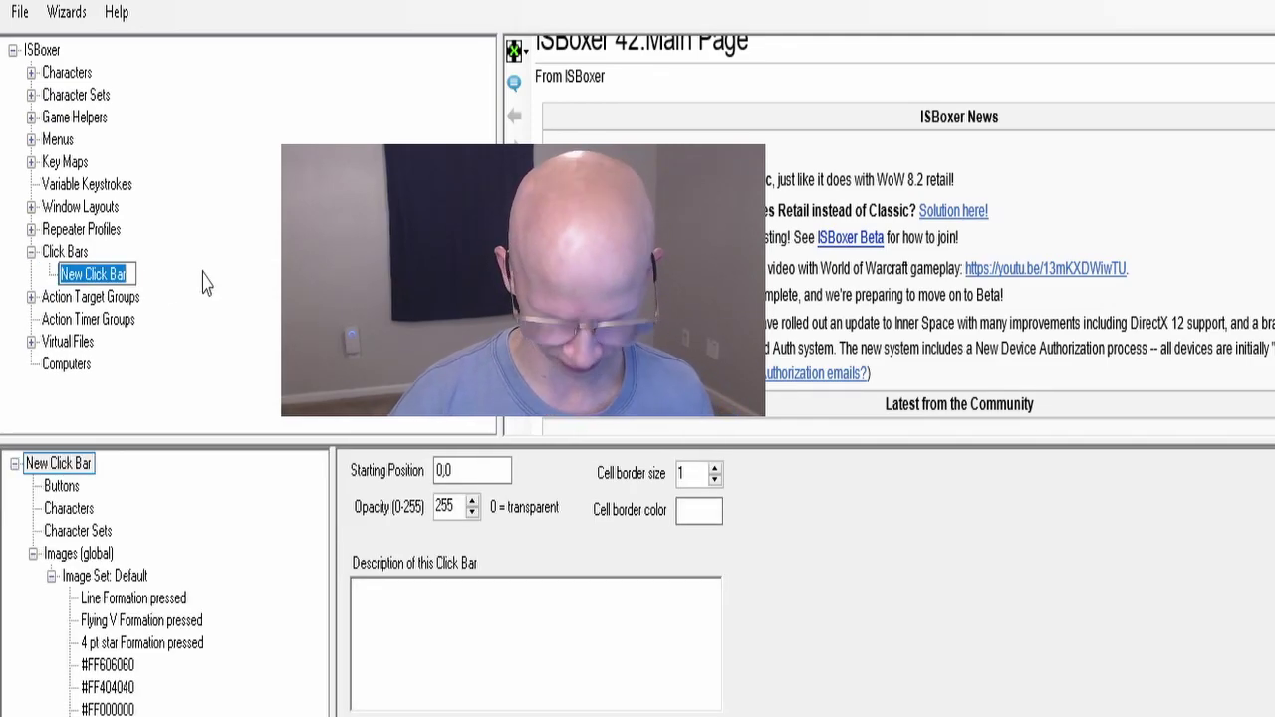
{"action": "type", "text": "Healing B"}
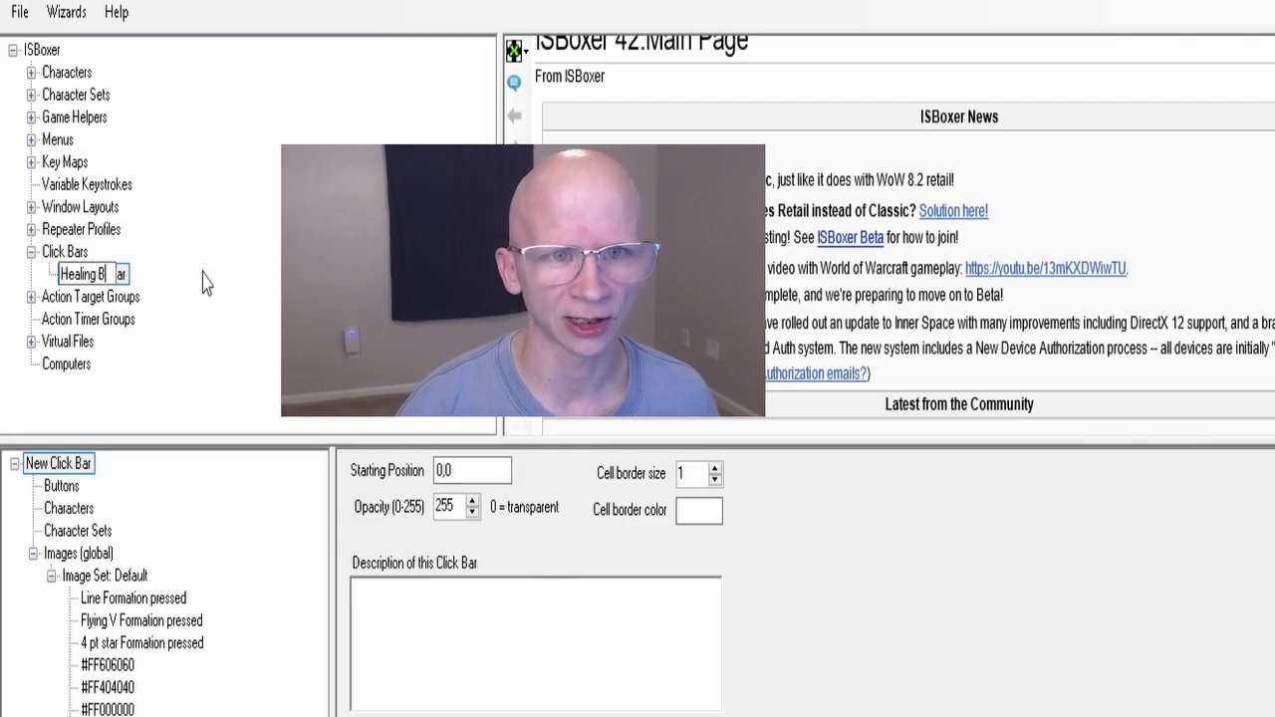
{"action": "type", "text": "ar"}
{"action": "key", "text": "Return"}
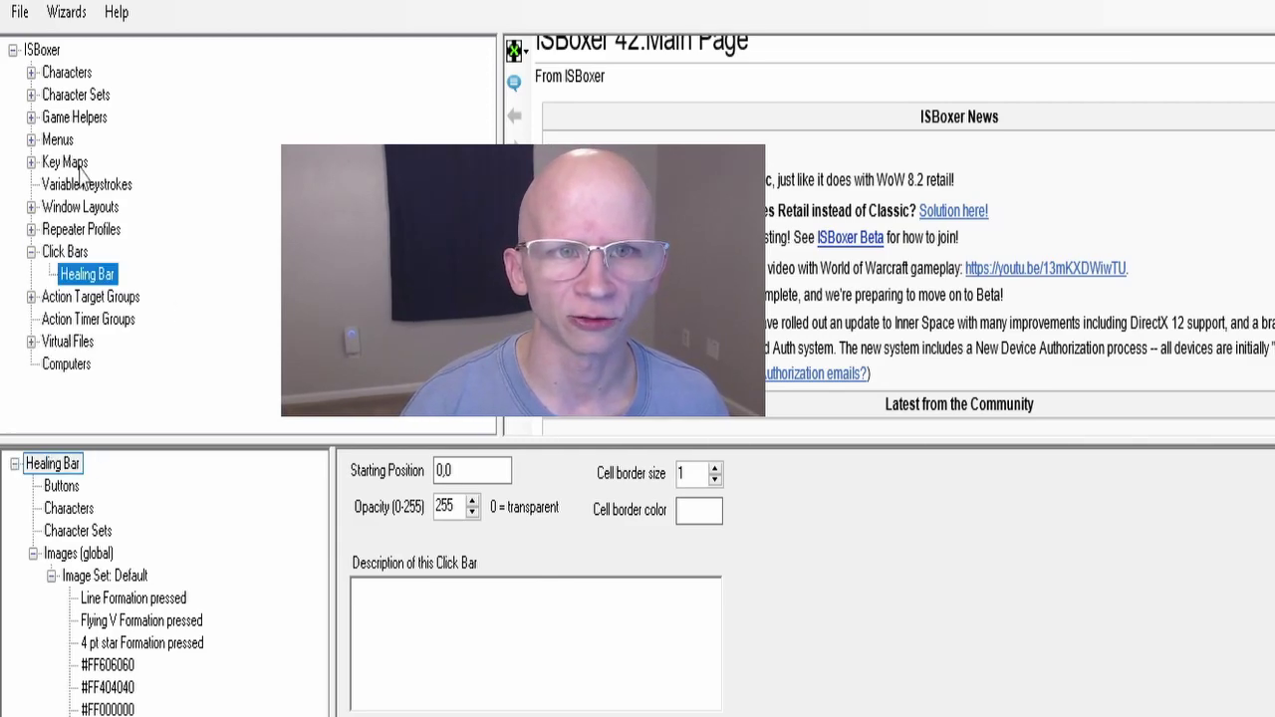
Assign the Xegony character set plus Noshi, Dolaorn, Skyerez, Doldru and Dolmag to Healing Bar.
{"action": "left_click", "coordinate": [31, 94]}
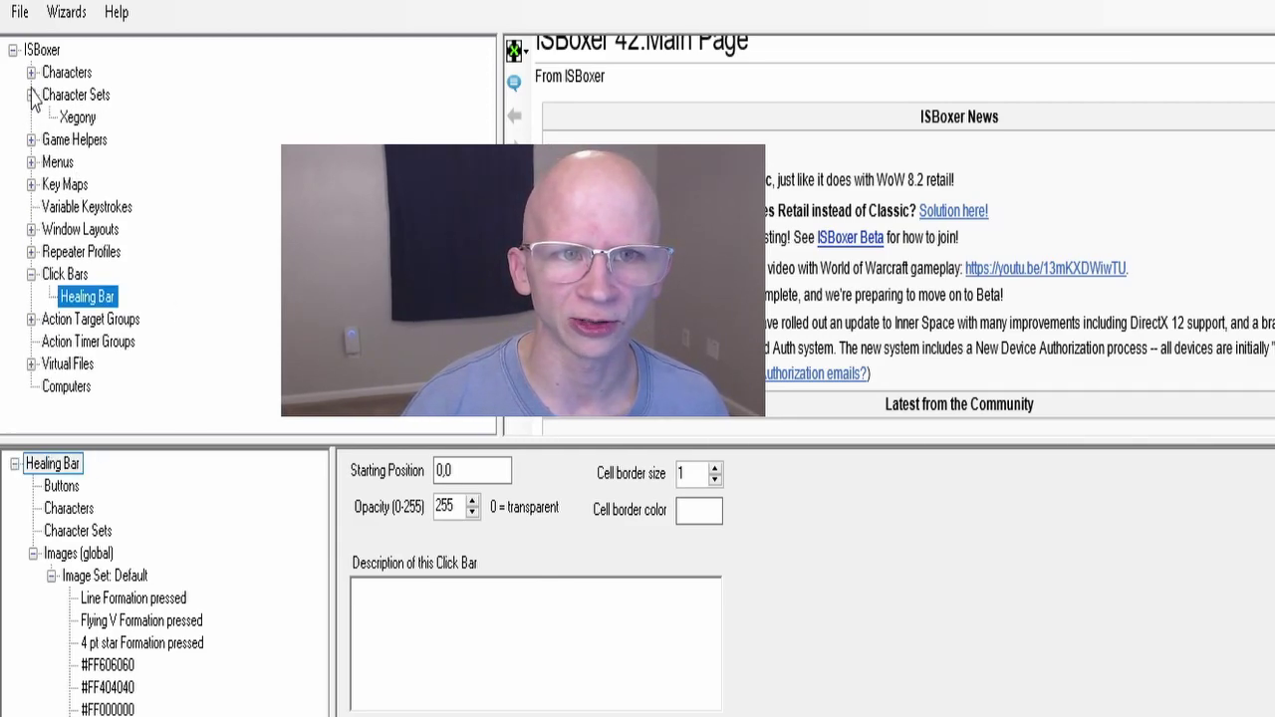
{"action": "left_click", "coordinate": [31, 71]}
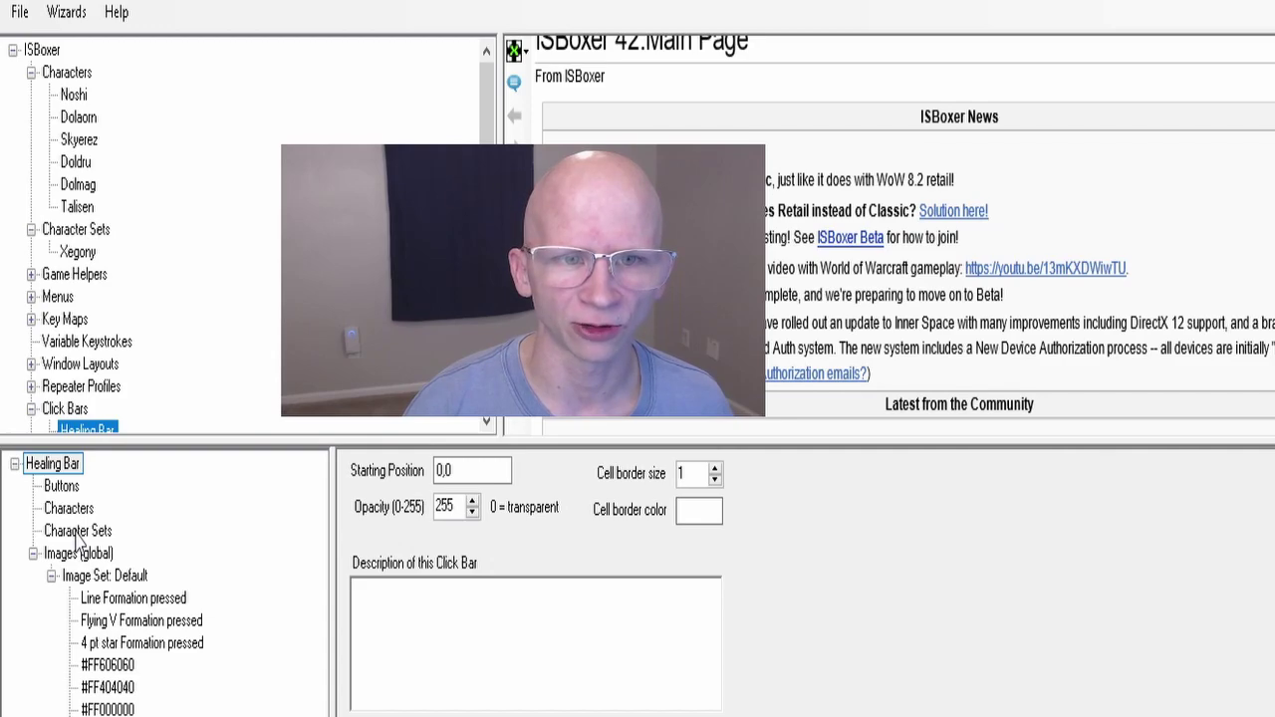
{"action": "left_click_drag", "start_coordinate": [88, 261], "coordinate": [104, 545]}
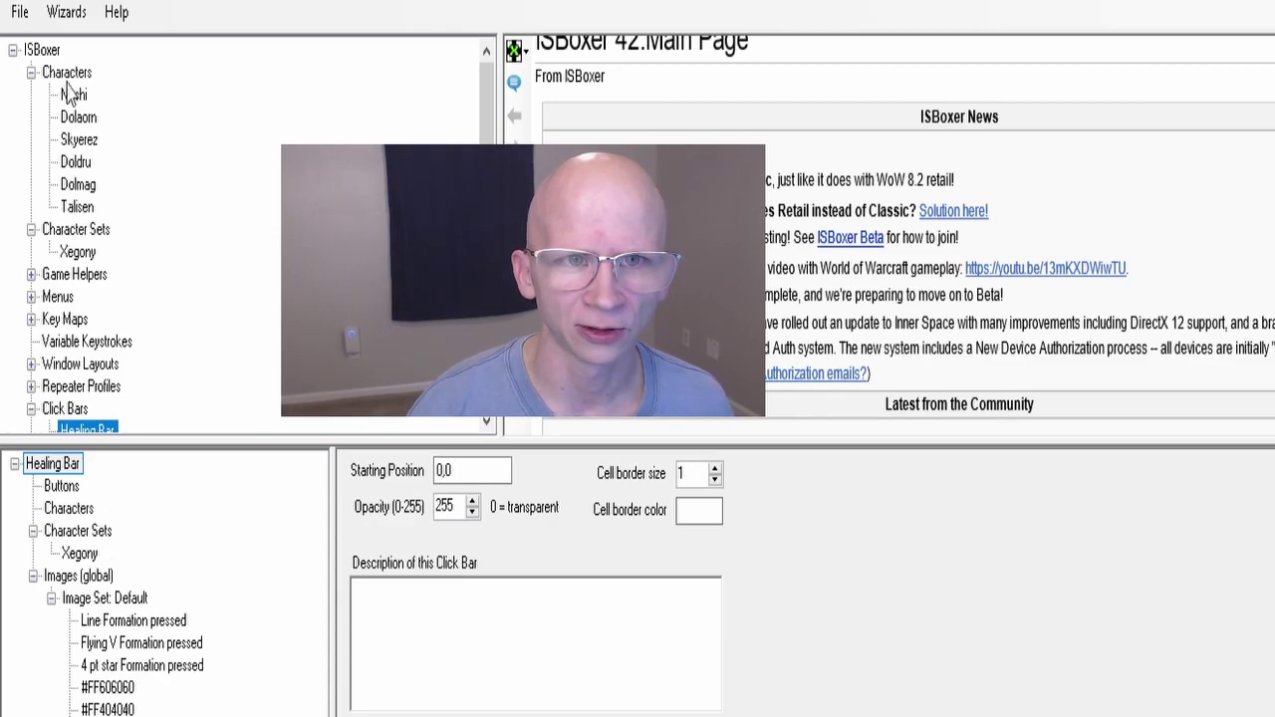
{"action": "left_click_drag", "start_coordinate": [73, 102], "coordinate": [91, 518]}
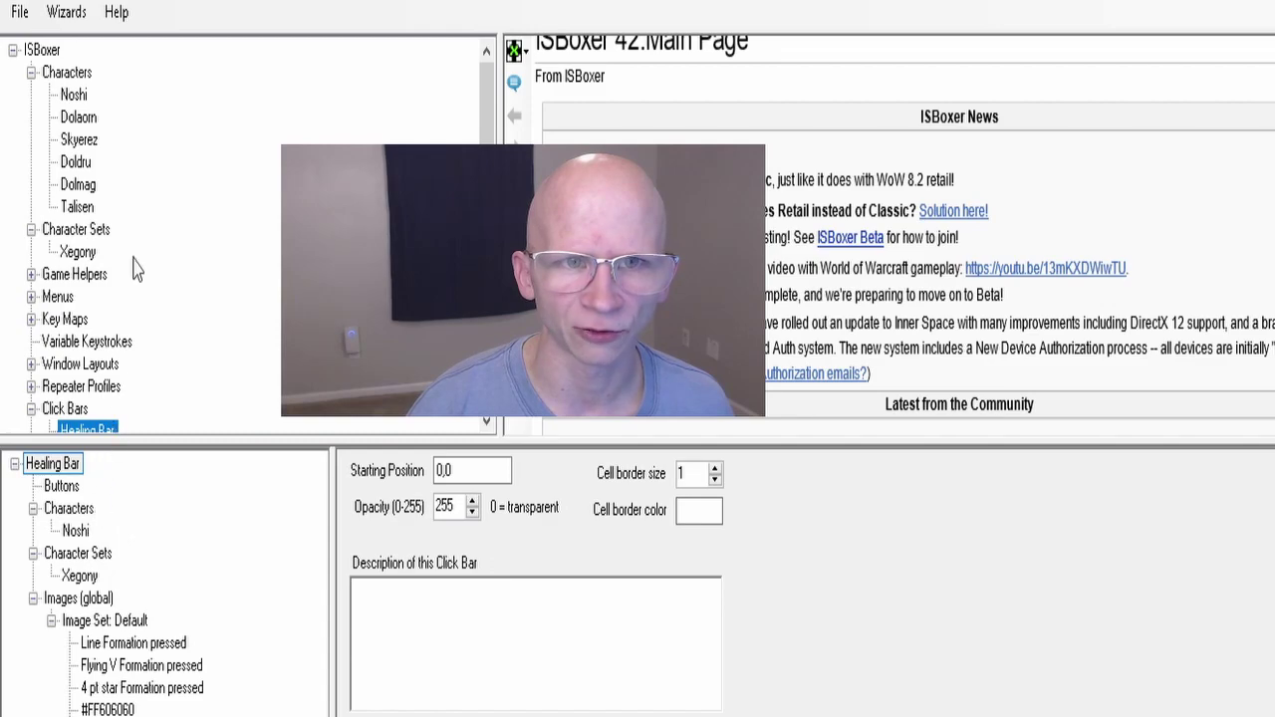
{"action": "left_click_drag", "start_coordinate": [86, 116], "coordinate": [112, 514]}
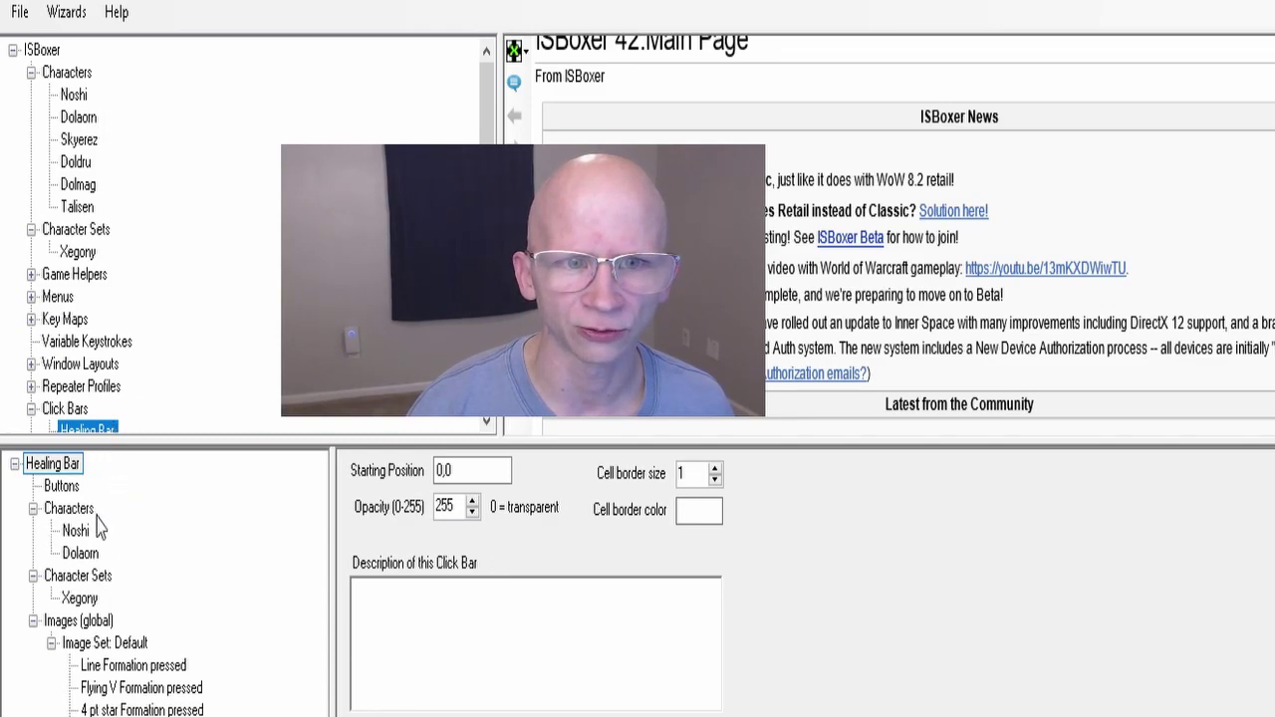
{"action": "left_click_drag", "start_coordinate": [83, 147], "coordinate": [112, 553]}
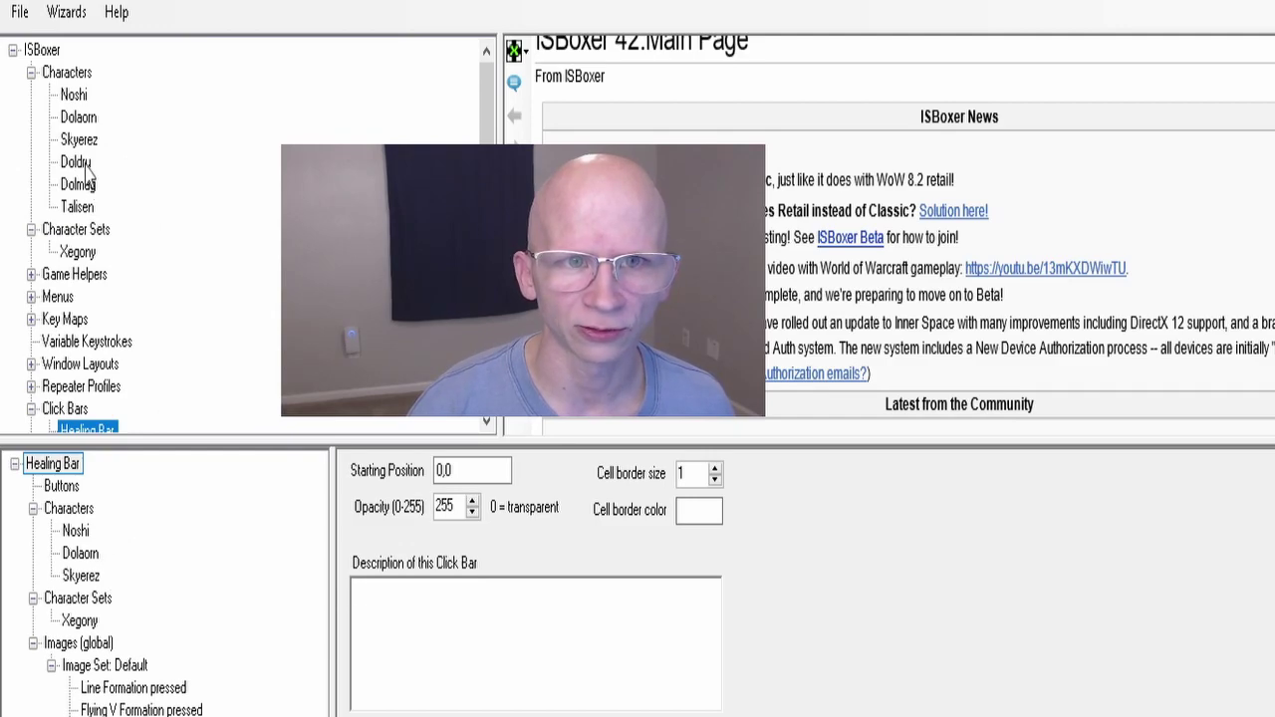
{"action": "left_click_drag", "start_coordinate": [86, 165], "coordinate": [91, 520]}
{"action": "left_click_drag", "start_coordinate": [88, 187], "coordinate": [92, 517]}
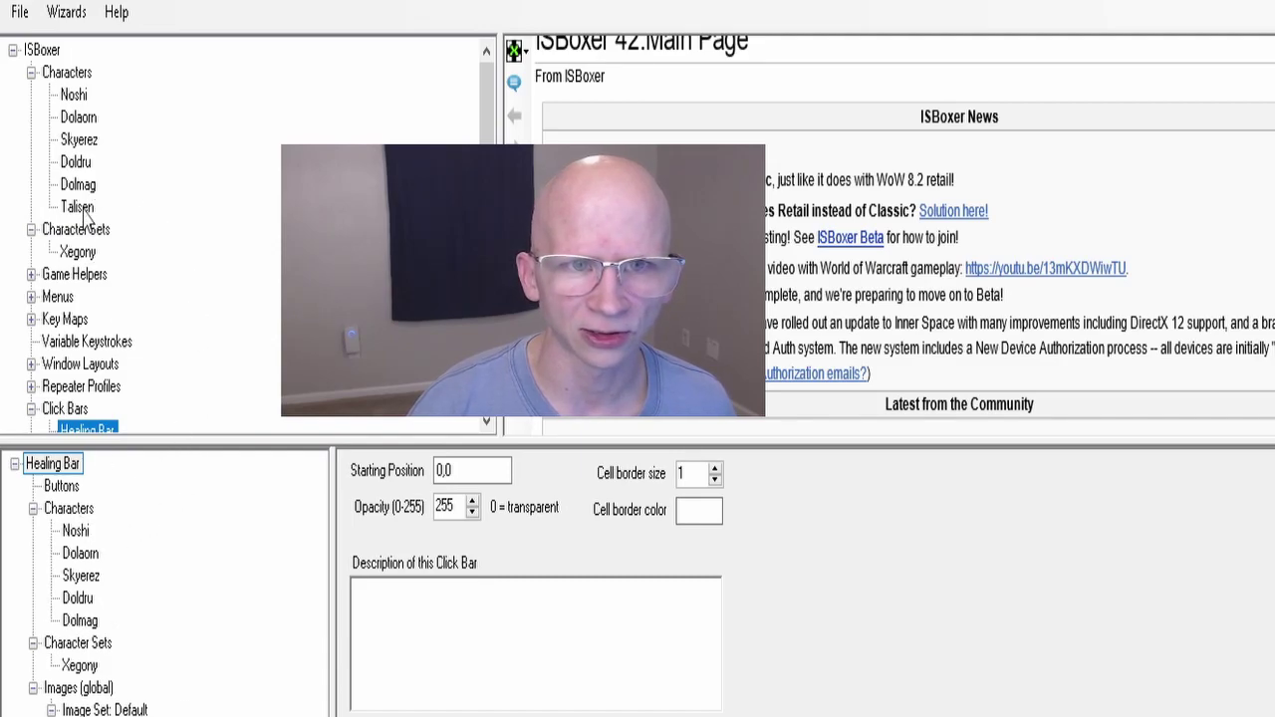
{"action": "left_click_drag", "start_coordinate": [86, 209], "coordinate": [90, 518]}
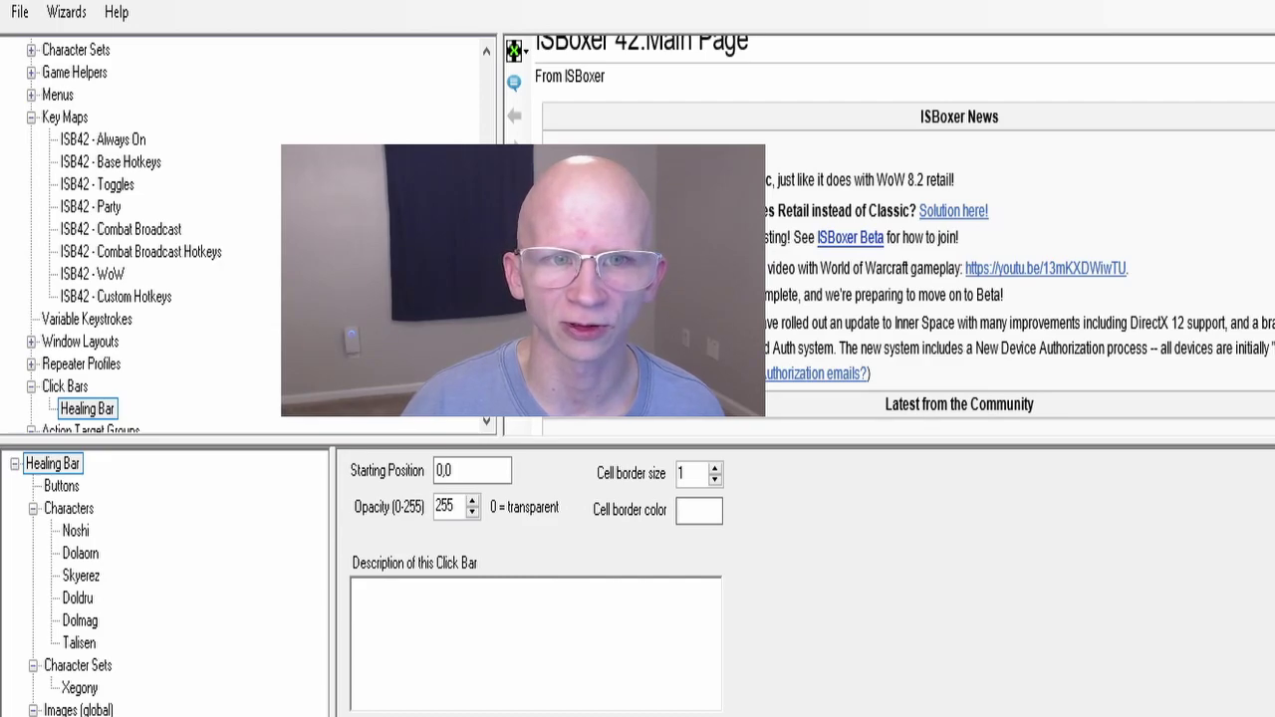
Add a new group under Action Target Groups and rename it Healing.
{"action": "scroll", "coordinate": [249, 234], "scroll_direction": "down", "scroll_amount": 2}
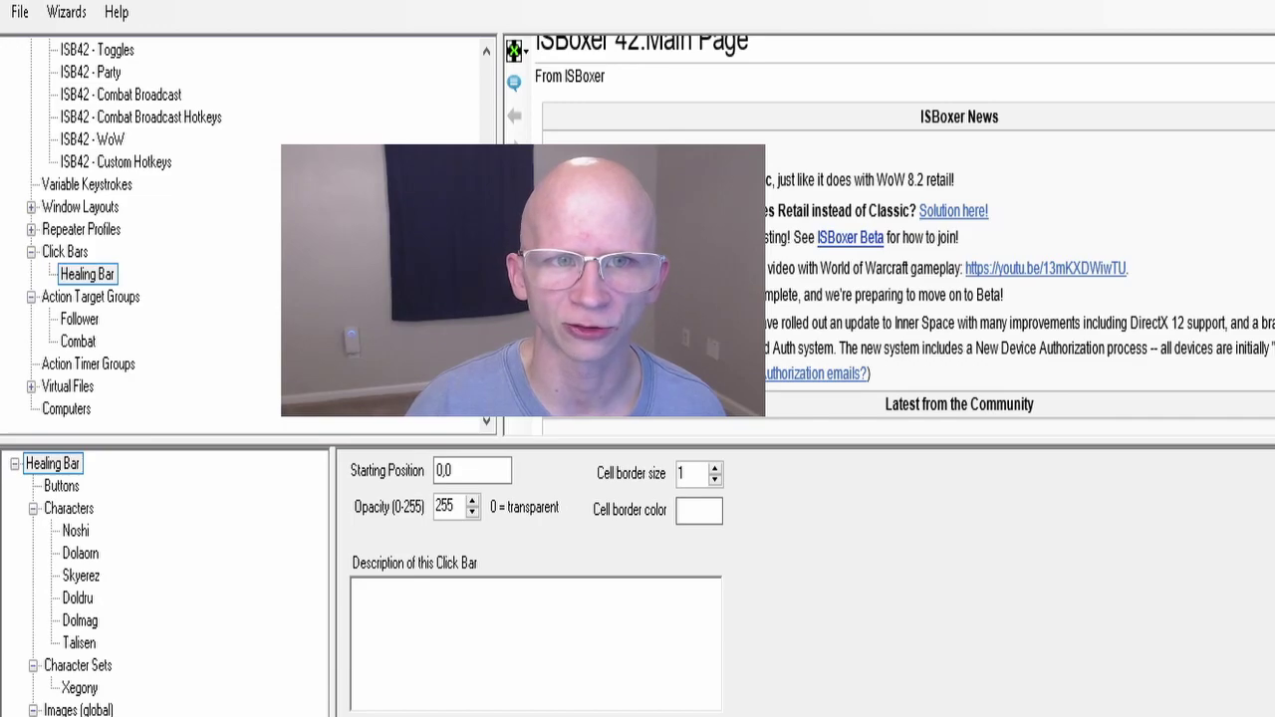
{"action": "left_click", "coordinate": [88, 296]}
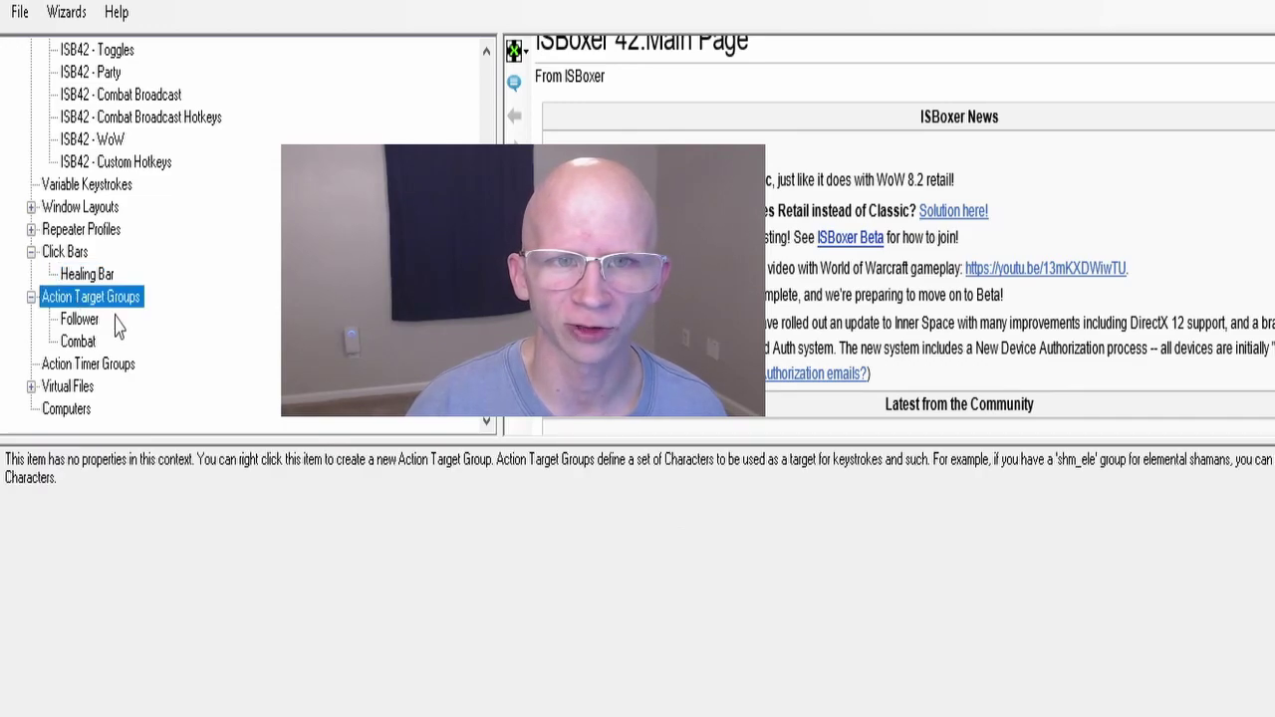
{"action": "right_click", "coordinate": [115, 327]}
{"action": "left_click", "coordinate": [164, 339]}
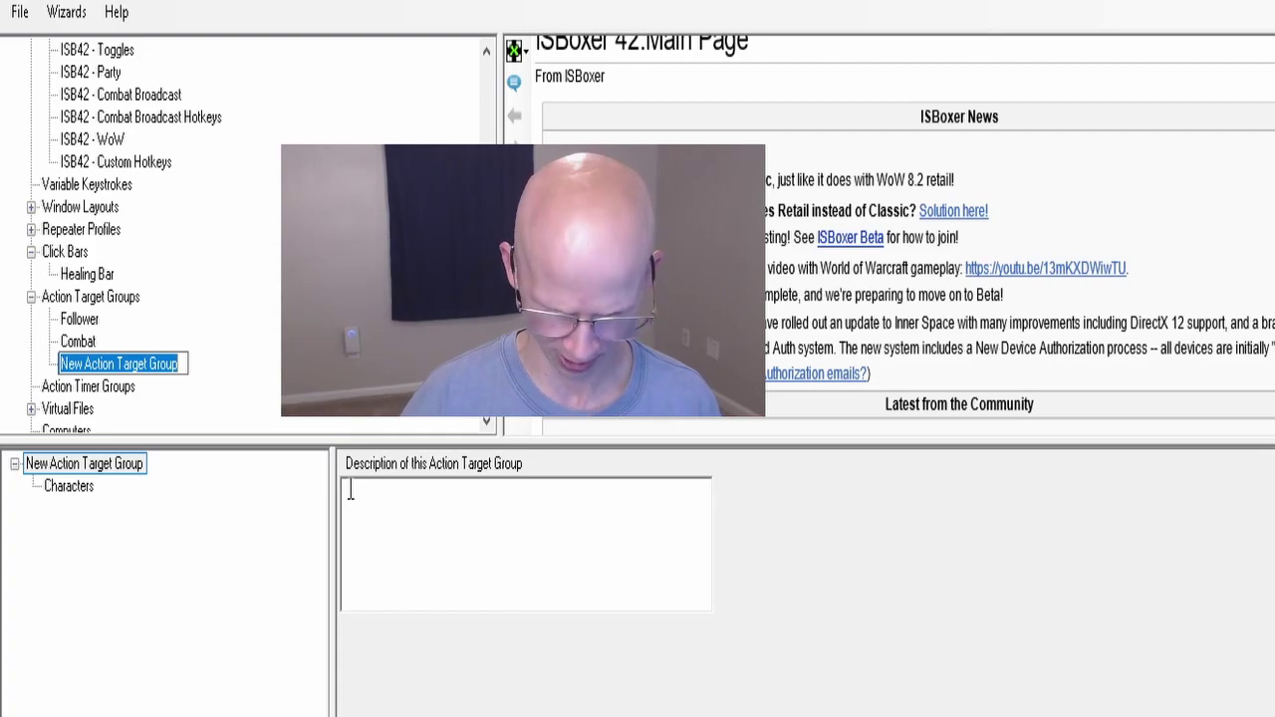
{"action": "key", "text": "F2"}
{"action": "type", "text": "Healing"}
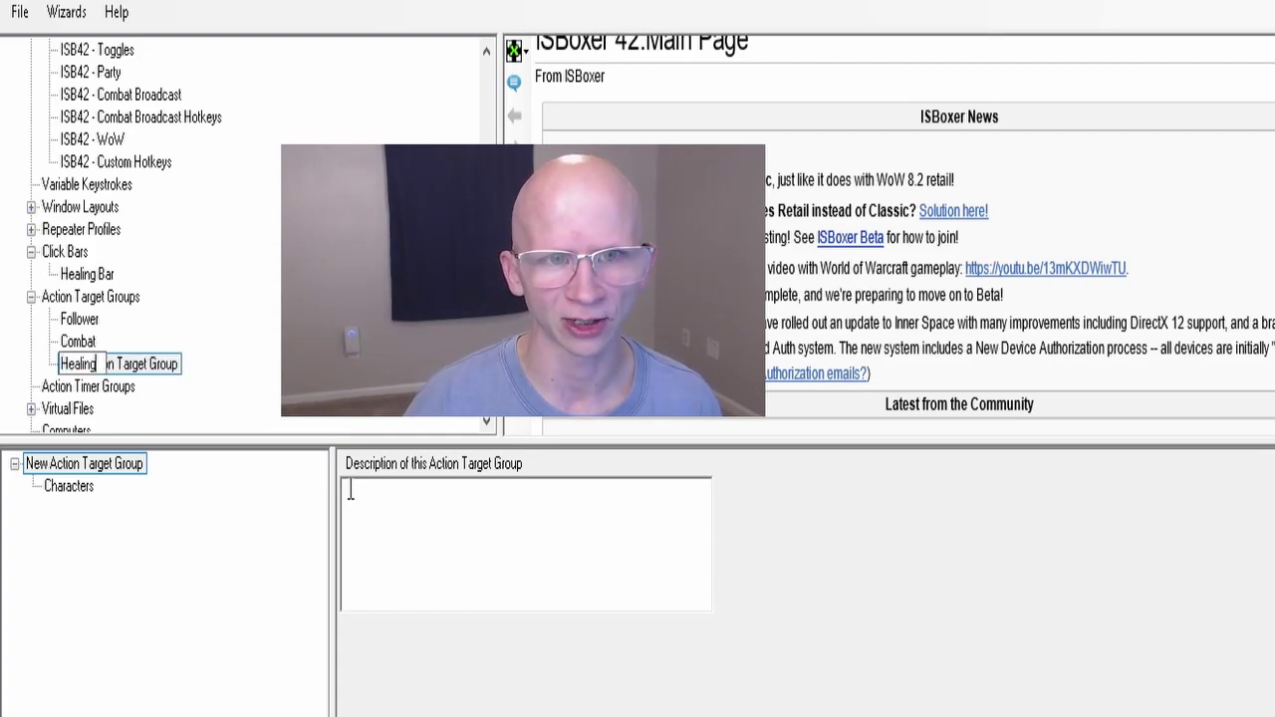
{"action": "key", "text": "Return"}
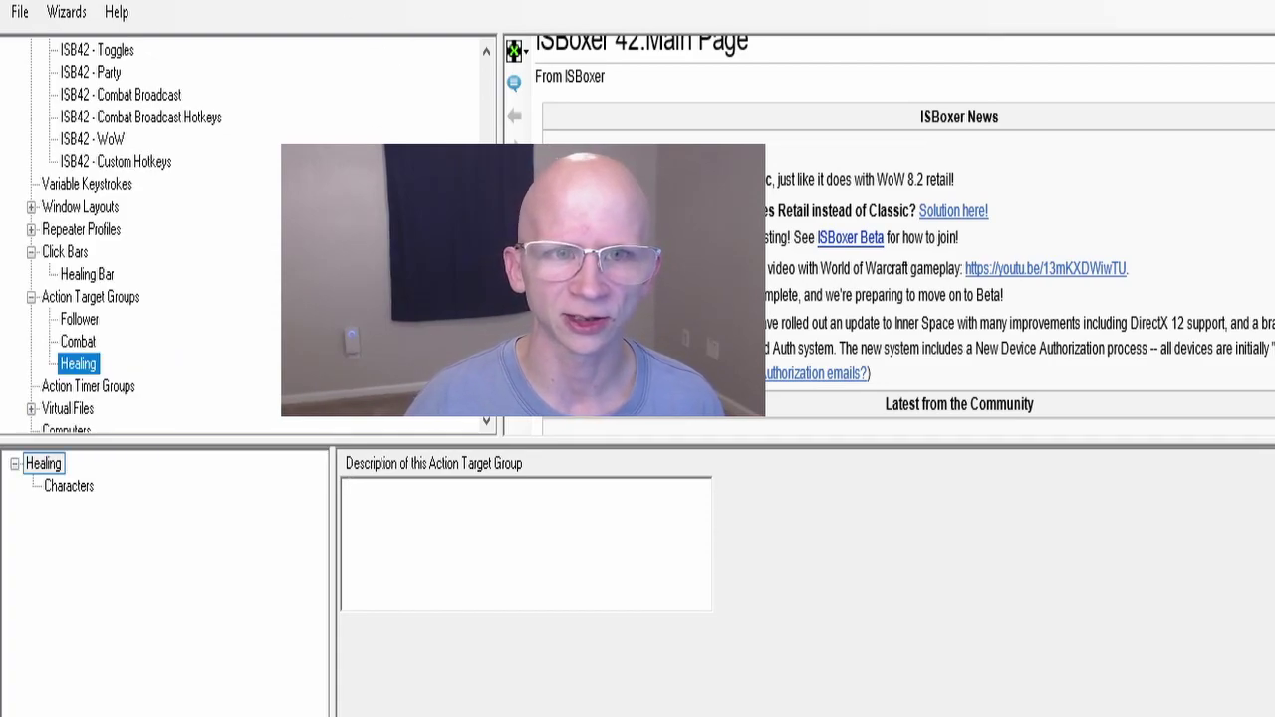
{"action": "scroll", "coordinate": [114, 342], "scroll_direction": "up", "scroll_amount": 5}
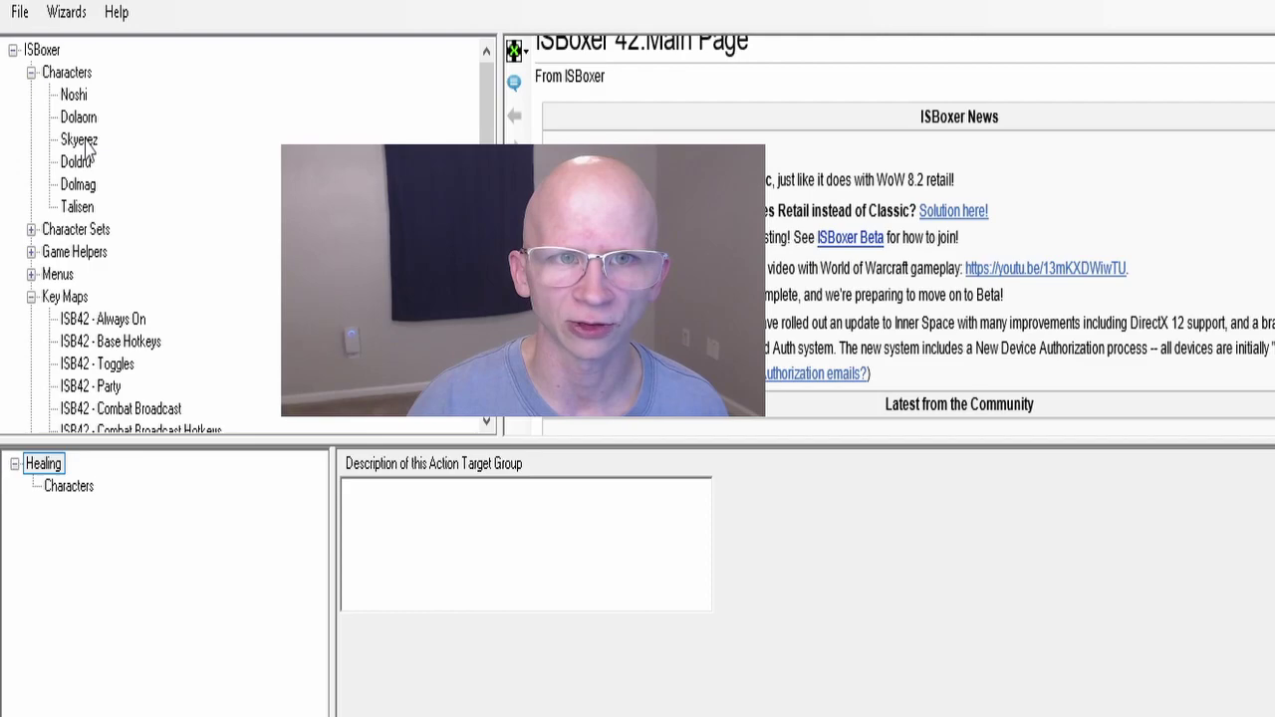
Drag Skyerez into the Healing group's Characters node.
{"action": "mouse_move", "coordinate": [88, 148]}
{"action": "left_mouse_down"}
{"action": "mouse_move", "coordinate": [162, 406]}
{"action": "mouse_move", "coordinate": [99, 541]}
{"action": "mouse_move", "coordinate": [72, 530]}
{"action": "left_mouse_up"}
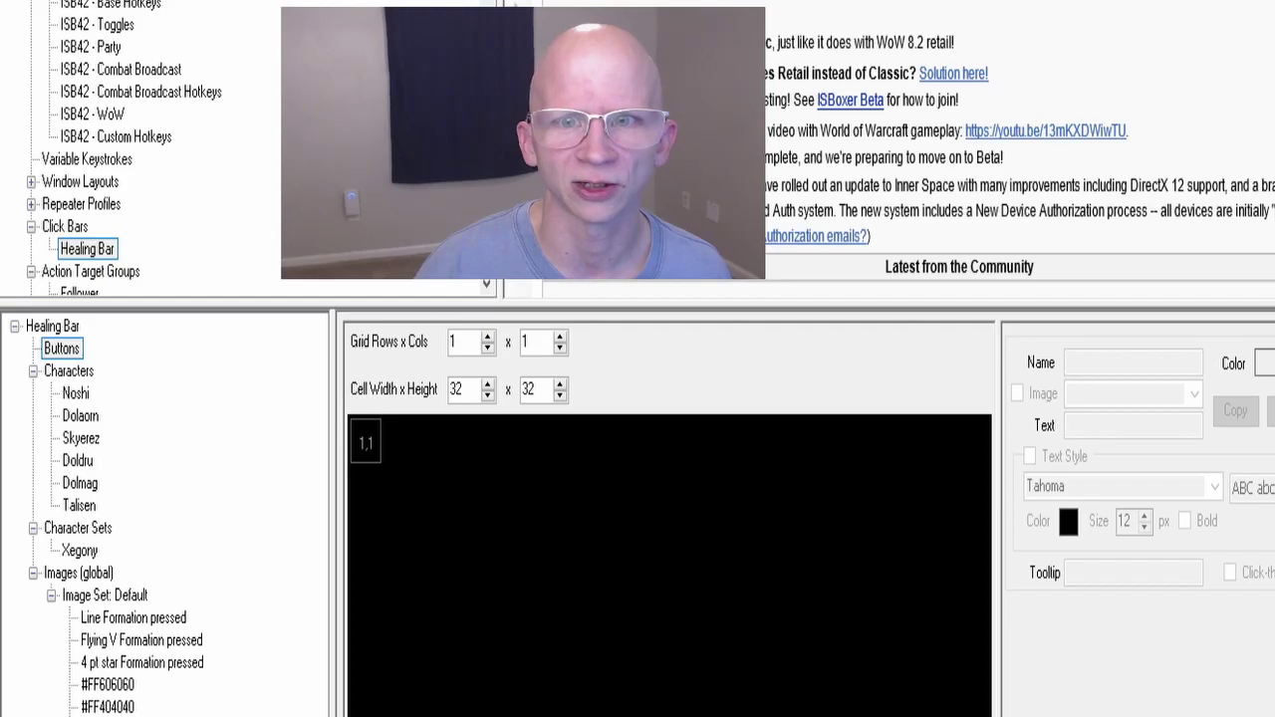
Set the Healing Bar button grid to 6 rows with 172-pixel cell width, then reselect its Buttons.
{"action": "left_click", "coordinate": [418, 341]}
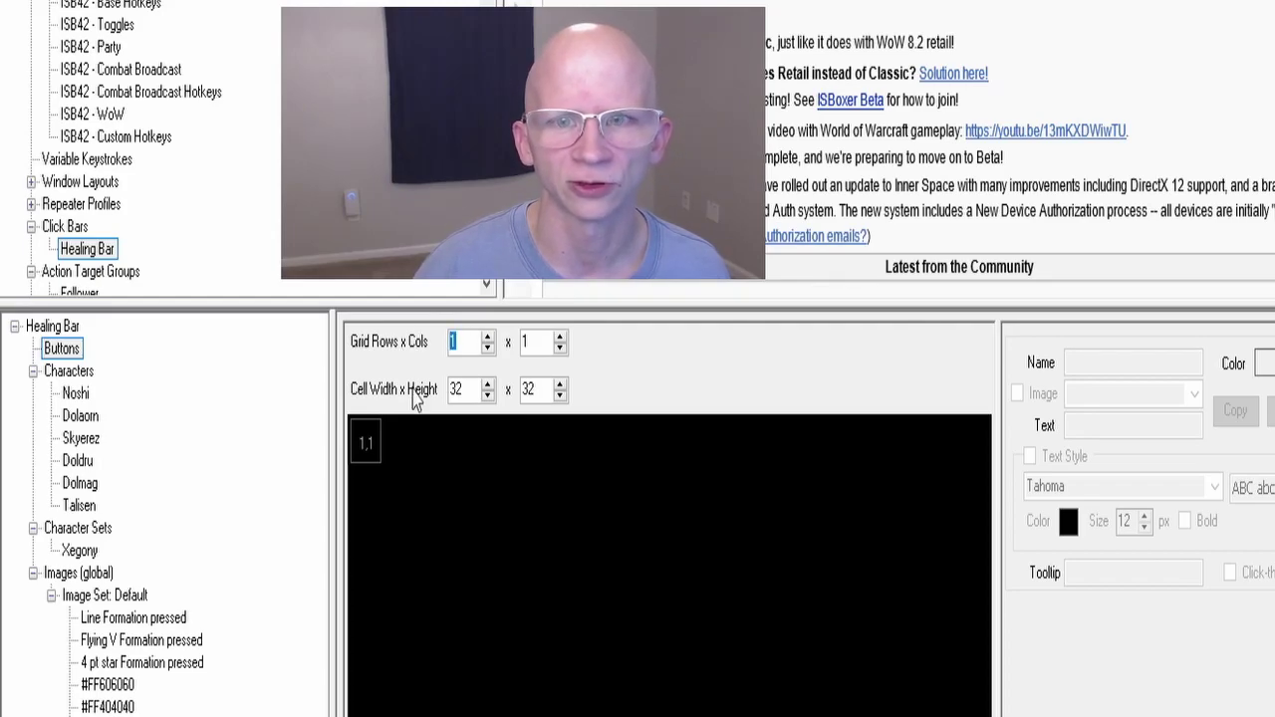
{"action": "type", "text": "6"}
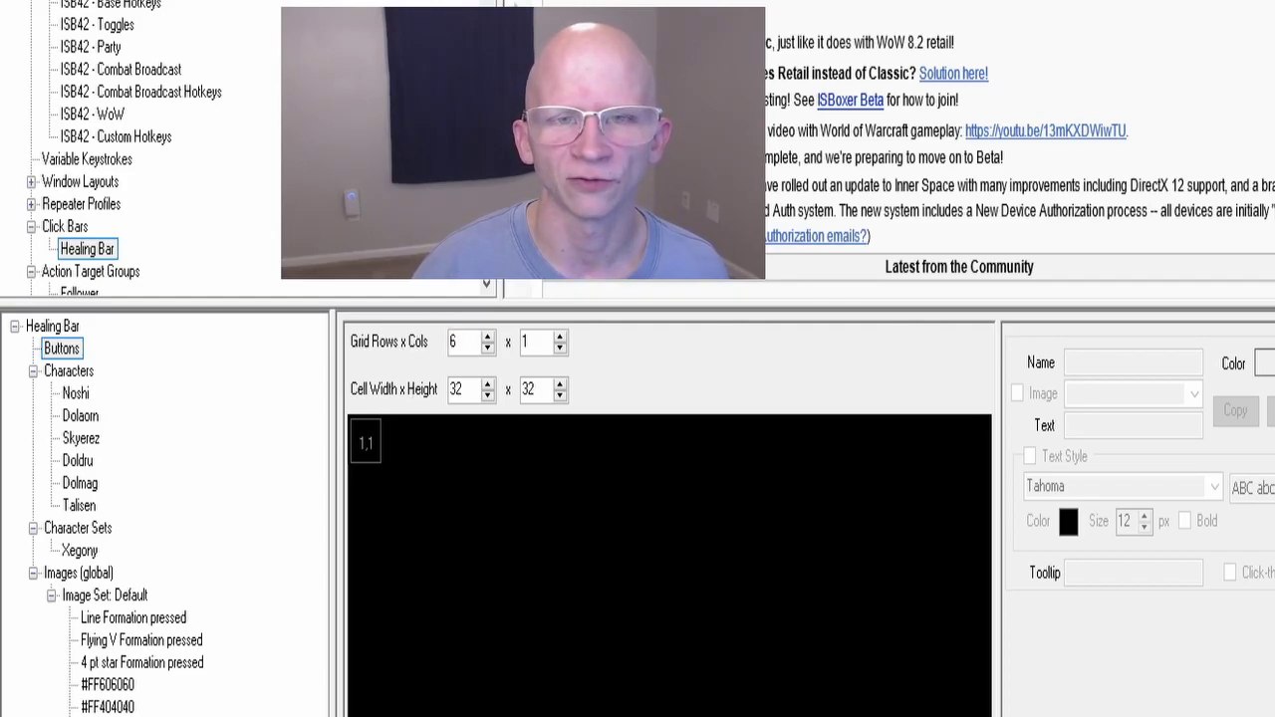
{"action": "key", "text": "Tab"}
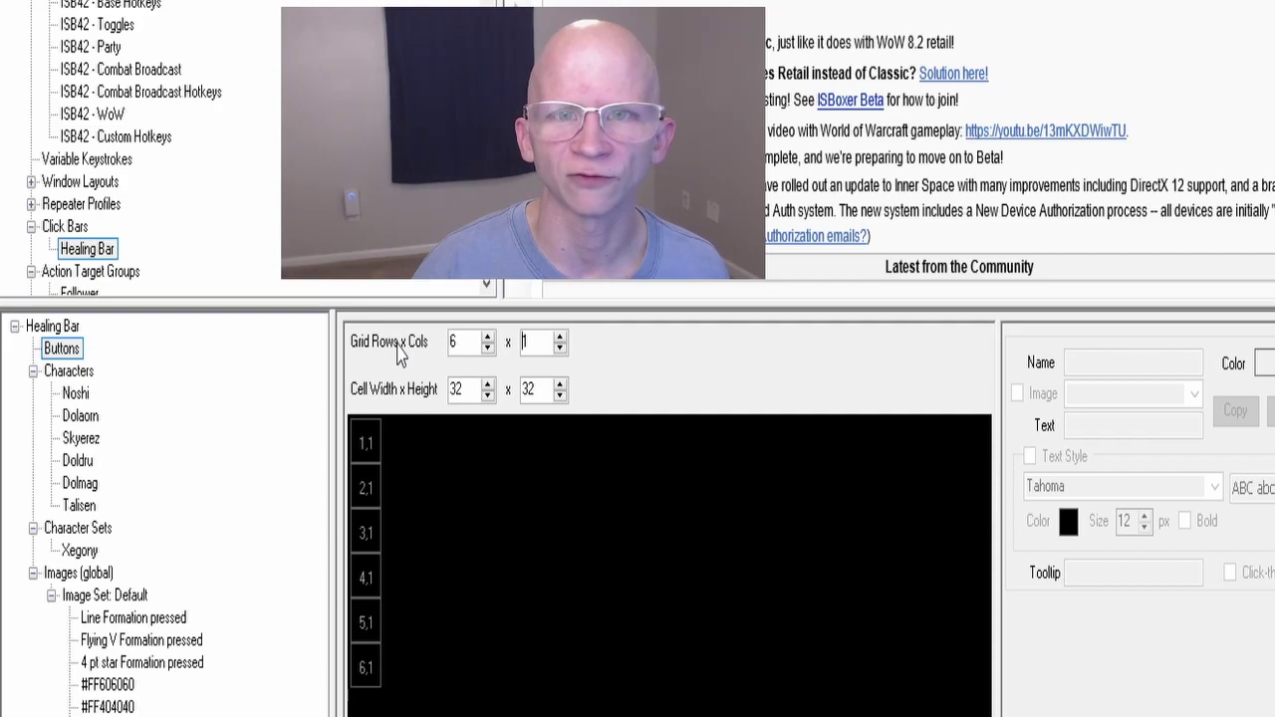
{"action": "double_click", "coordinate": [472, 389]}
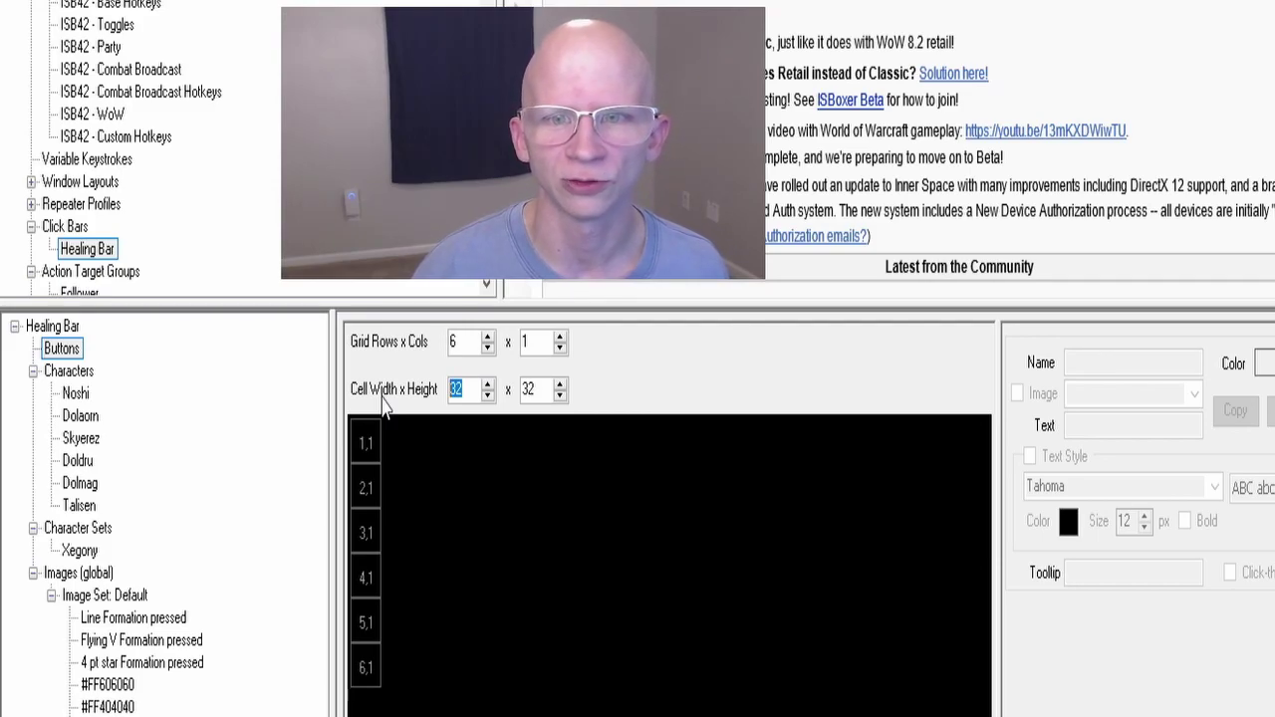
{"action": "type", "text": "172"}
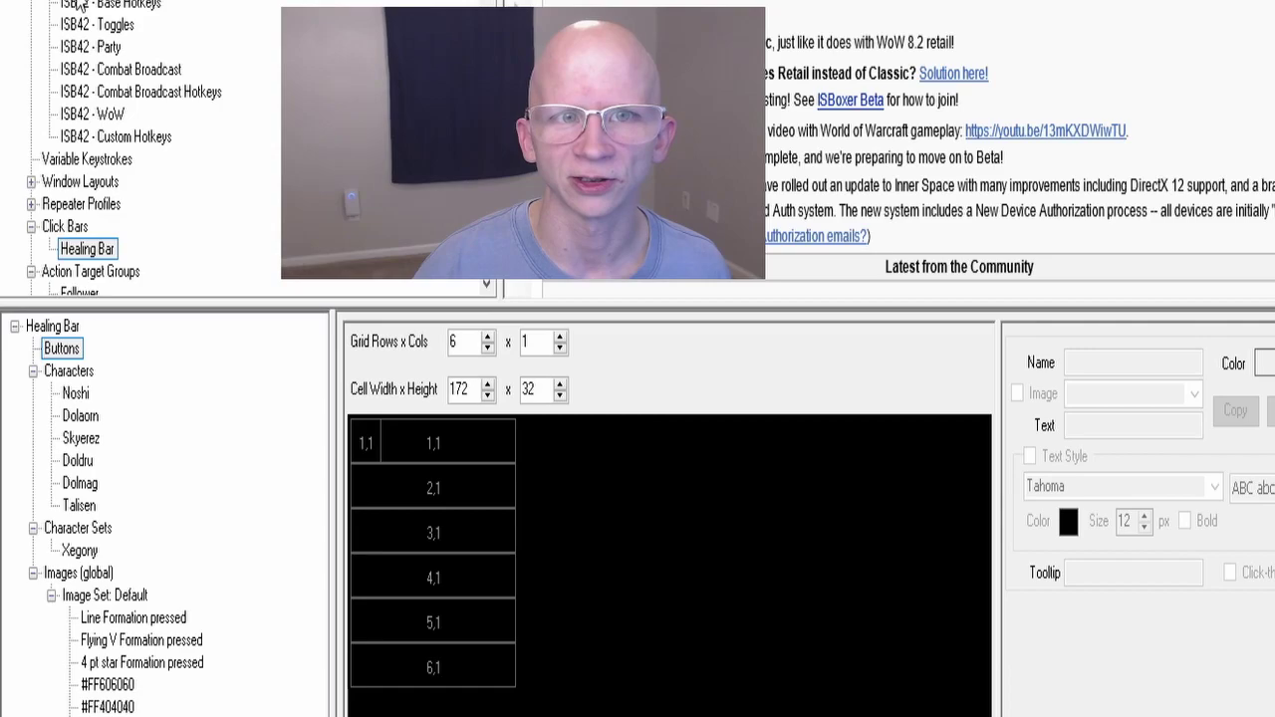
{"action": "left_click", "coordinate": [66, 227]}
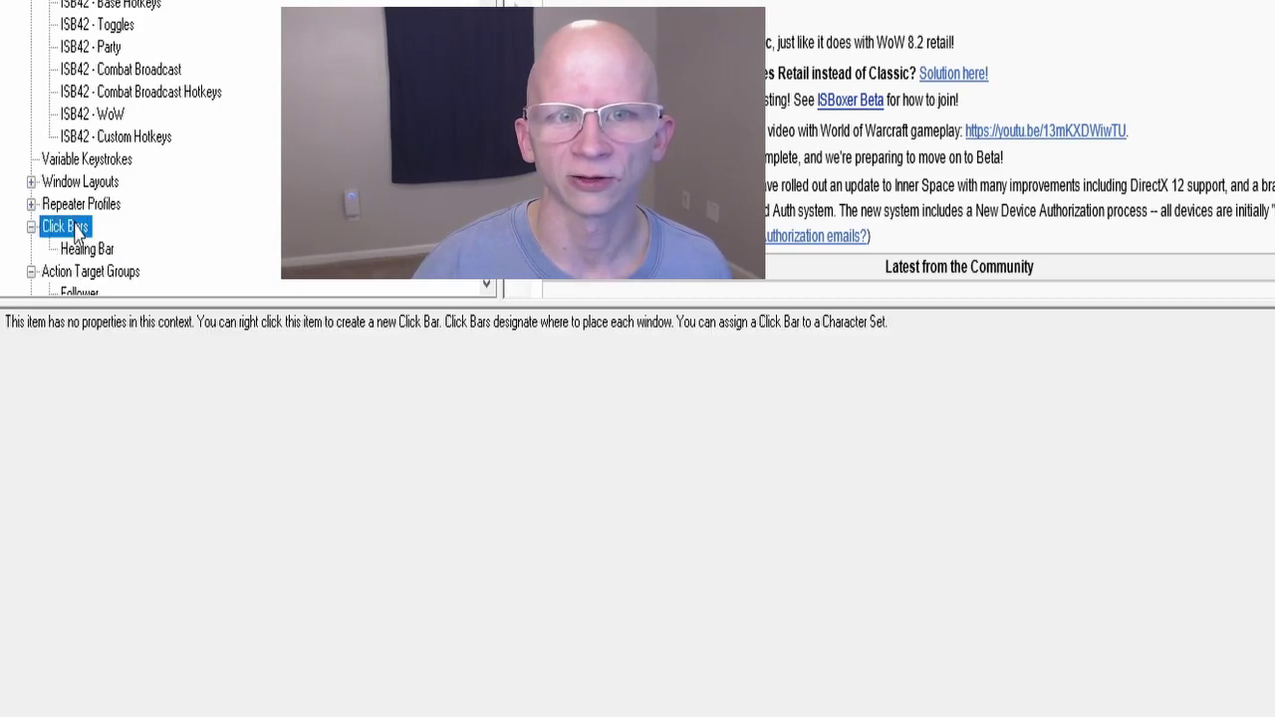
{"action": "left_click", "coordinate": [87, 249]}
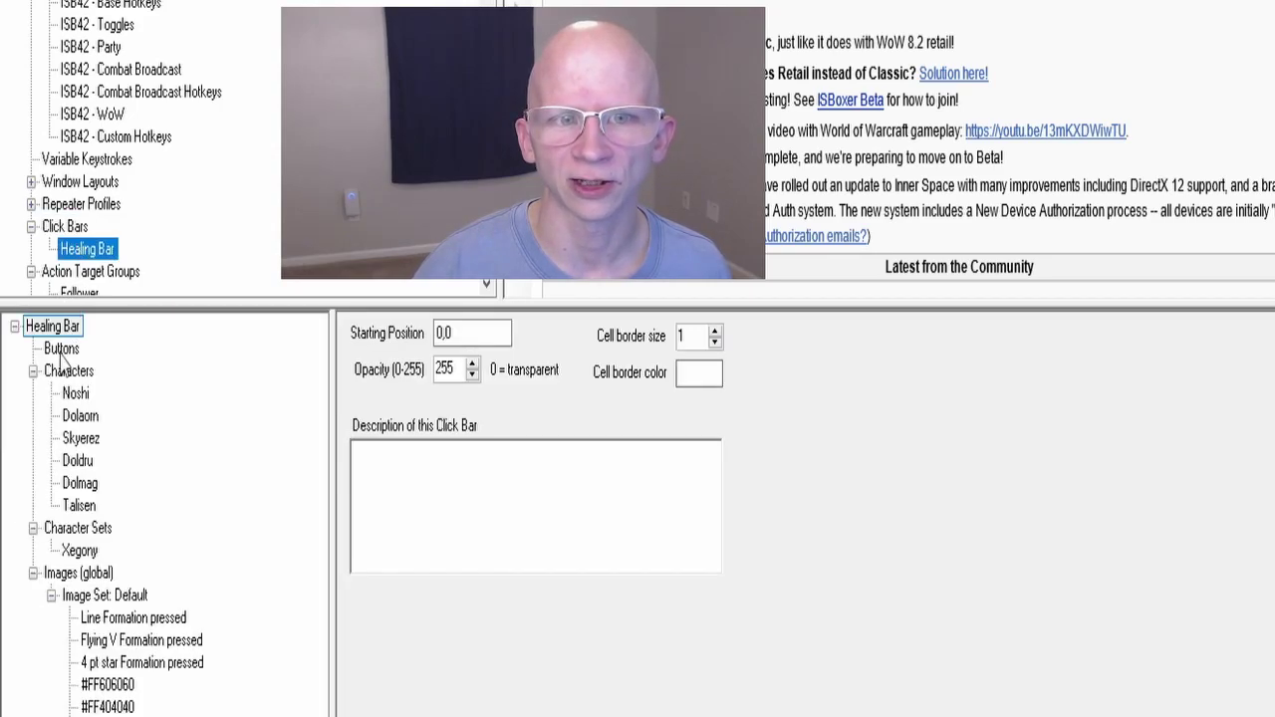
{"action": "left_click", "coordinate": [62, 351]}
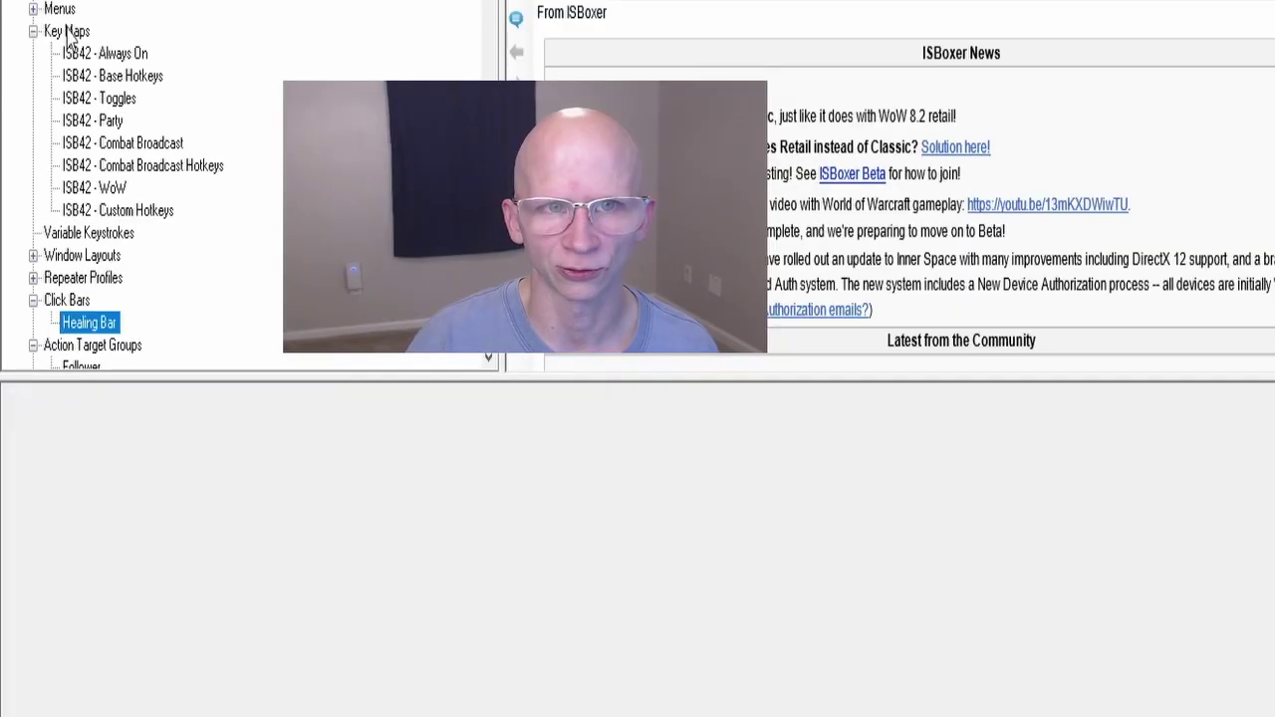
Add a key map named Healing and show its empty Mapped Keys list.
{"action": "left_click", "coordinate": [67, 31]}
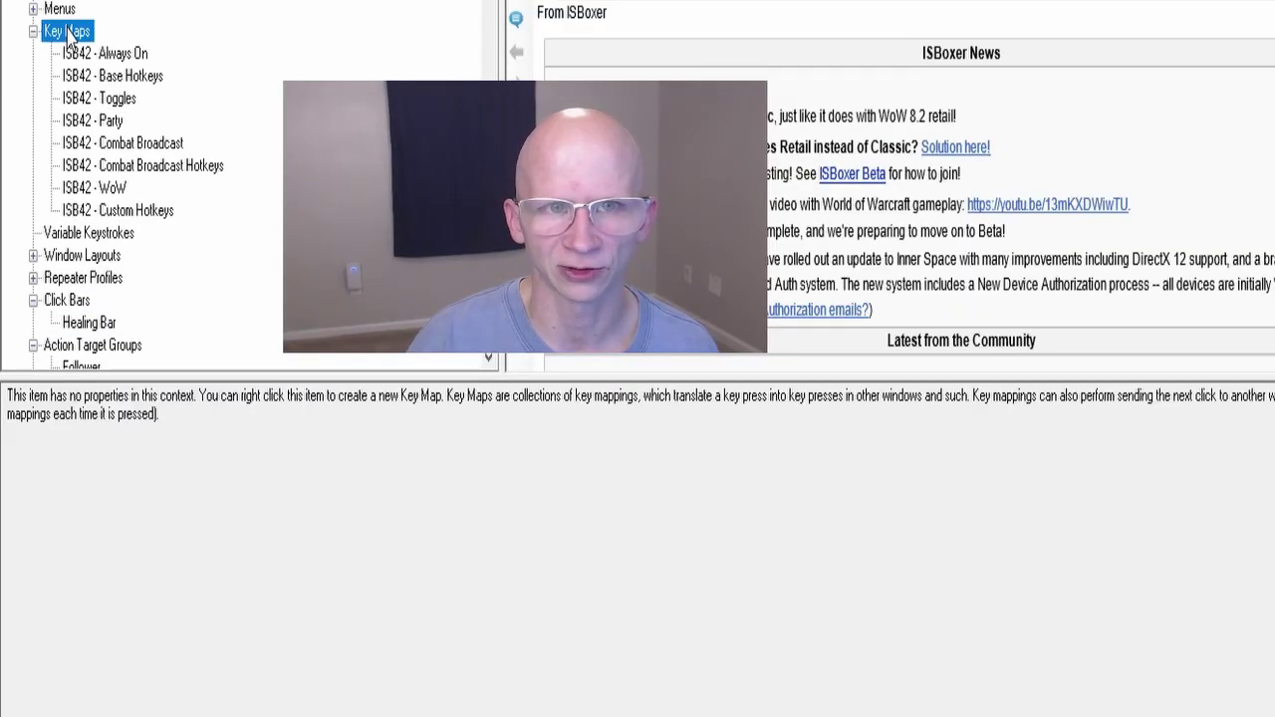
{"action": "right_click", "coordinate": [67, 35]}
{"action": "left_click", "coordinate": [117, 48]}
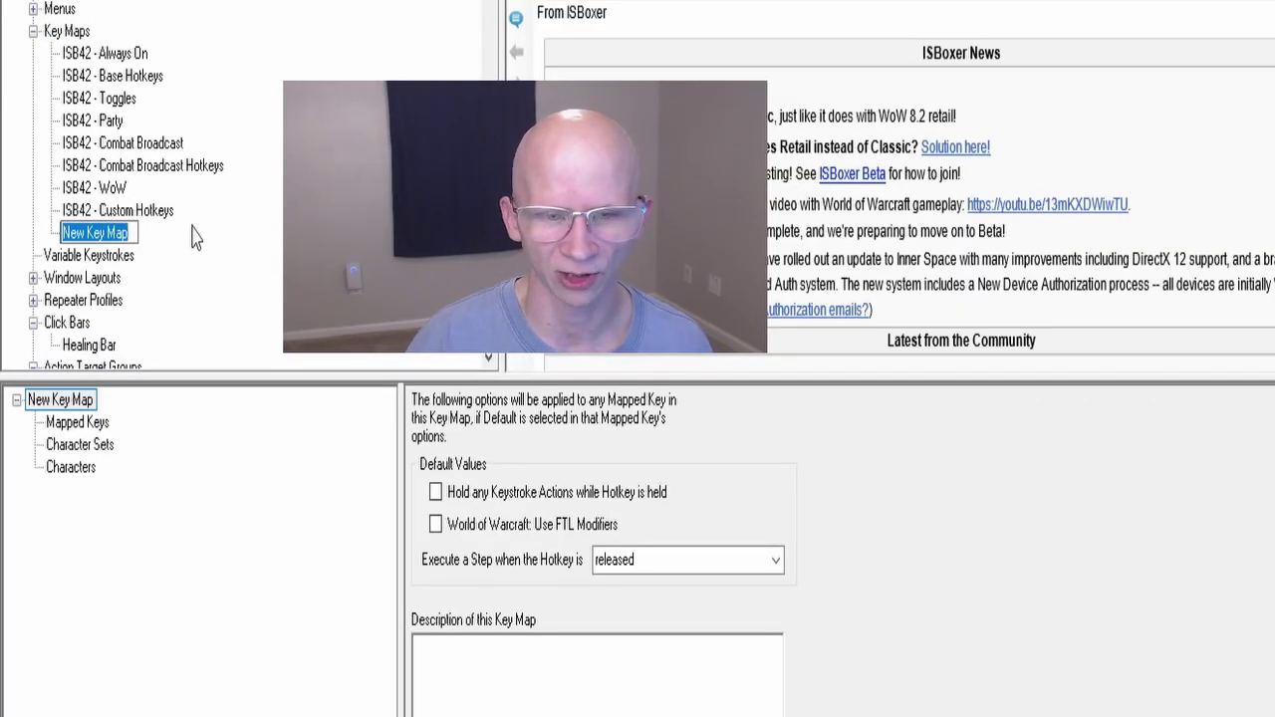
{"action": "type", "text": "Heal"}
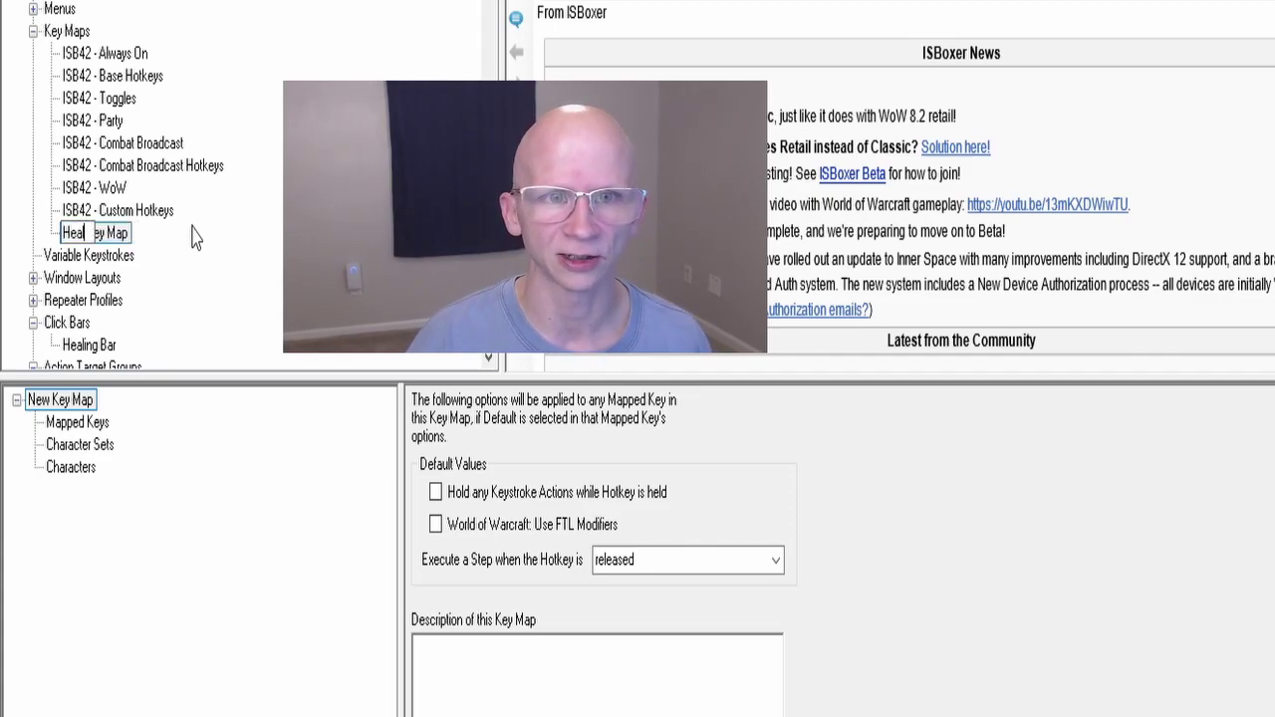
{"action": "type", "text": "ing"}
{"action": "key", "text": "Return"}
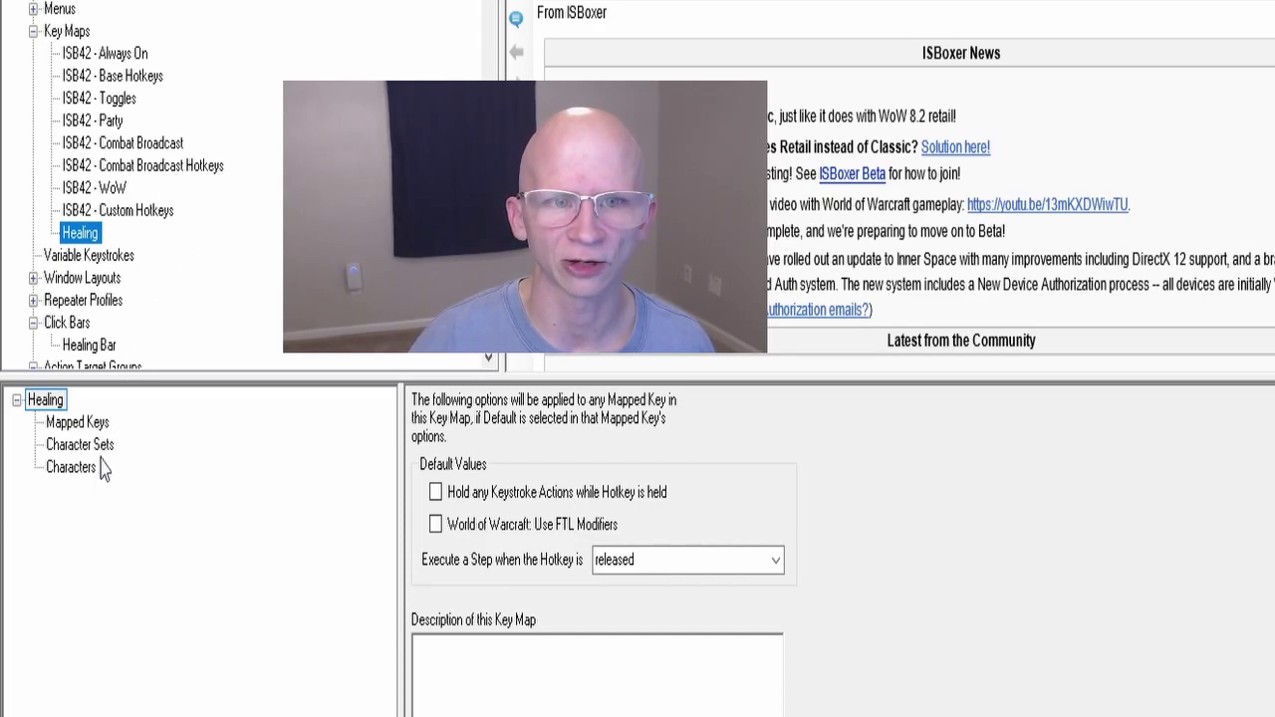
{"action": "left_click", "coordinate": [87, 424]}
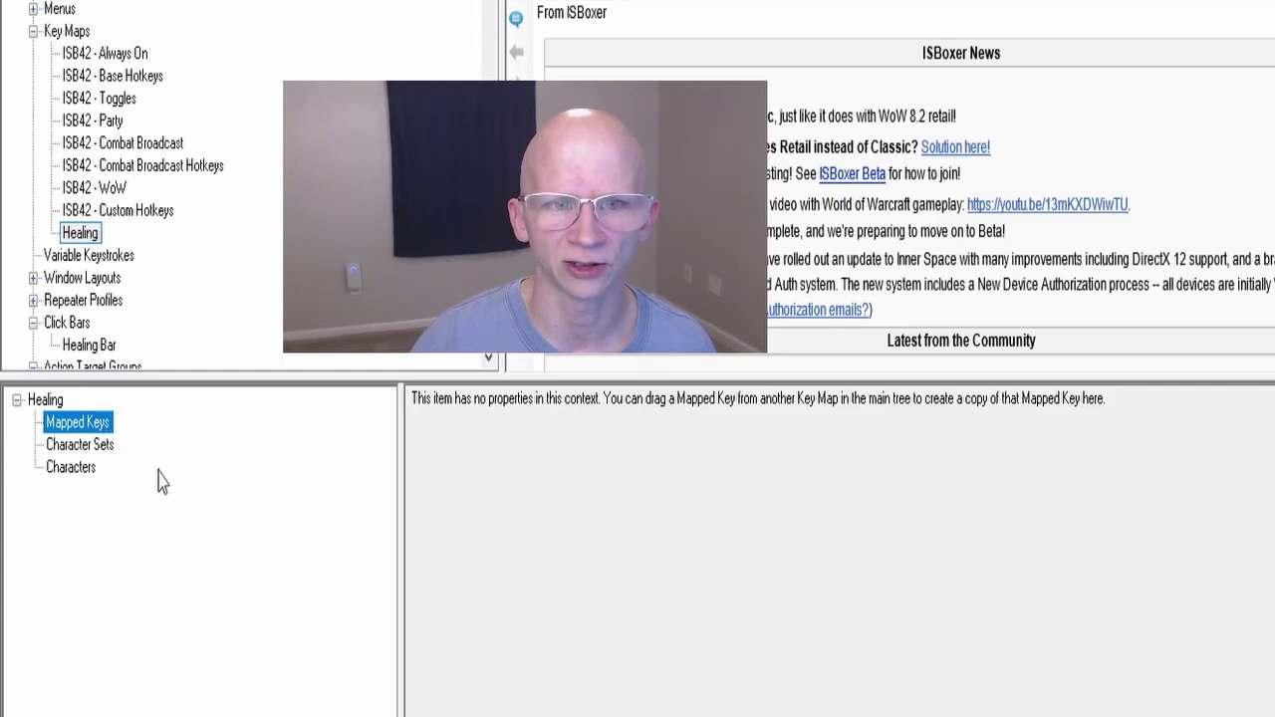
Add mapped key Healing 1, make its step execute when the hotkey is pressed, and open Step 1.
{"action": "key", "text": "Insert"}
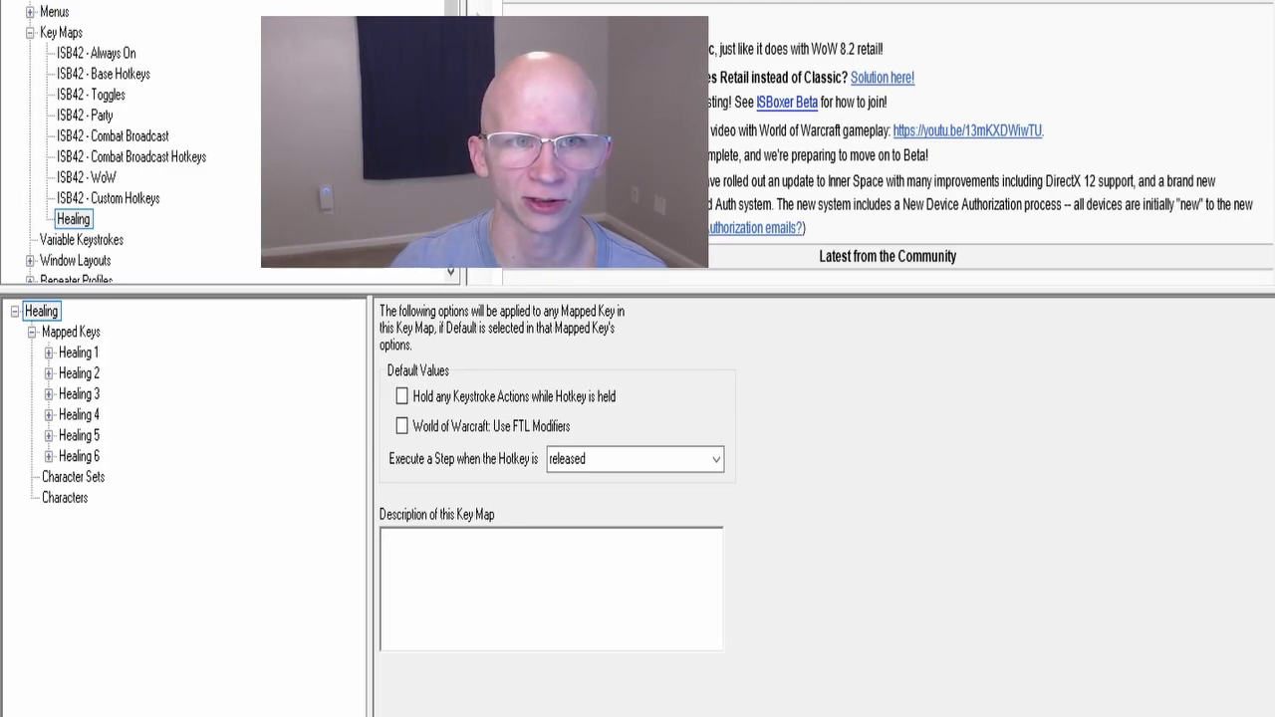
{"action": "scroll", "coordinate": [117, 144], "scroll_direction": "up", "scroll_amount": 3}
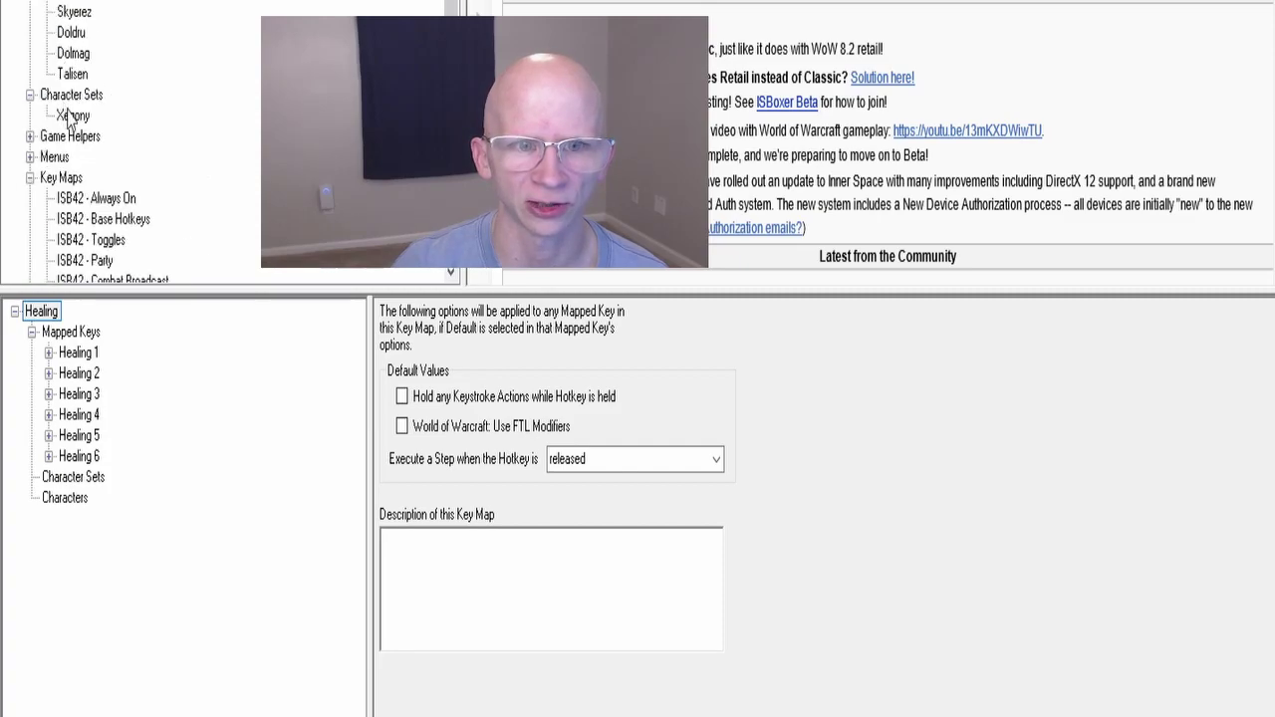
{"action": "left_click_drag", "start_coordinate": [69, 118], "coordinate": [110, 482]}
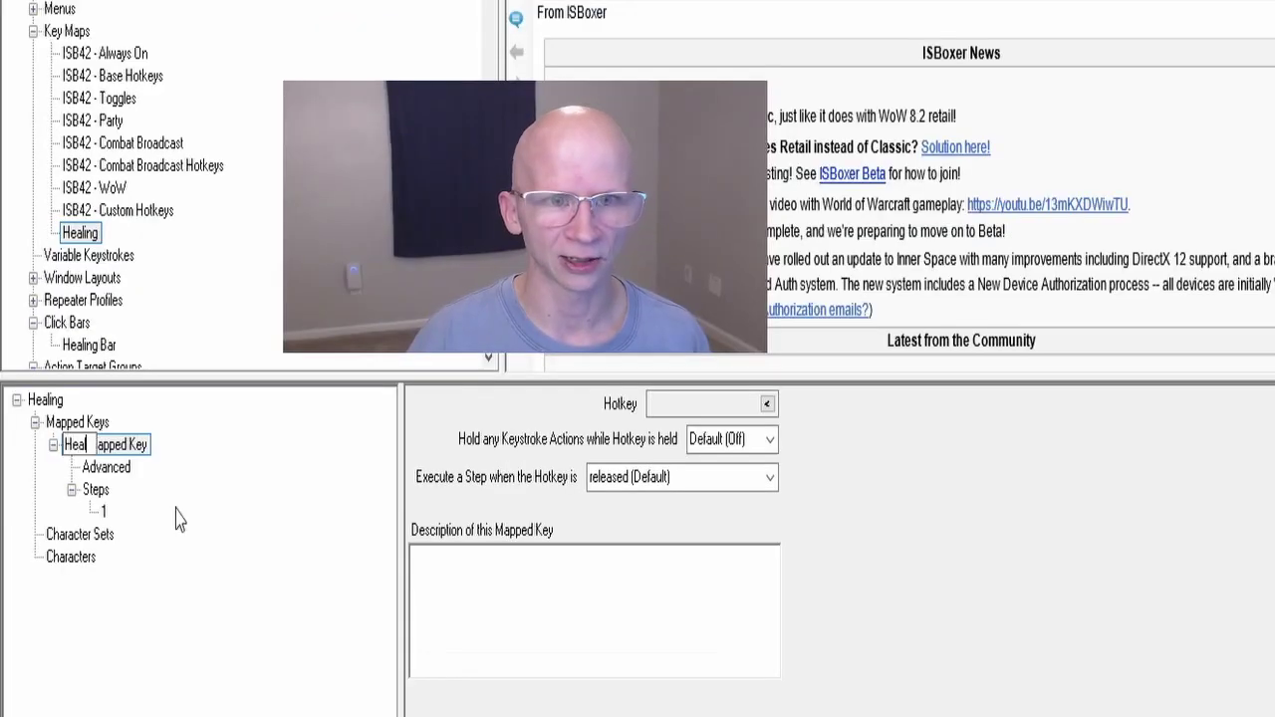
{"action": "type", "text": "ing 1"}
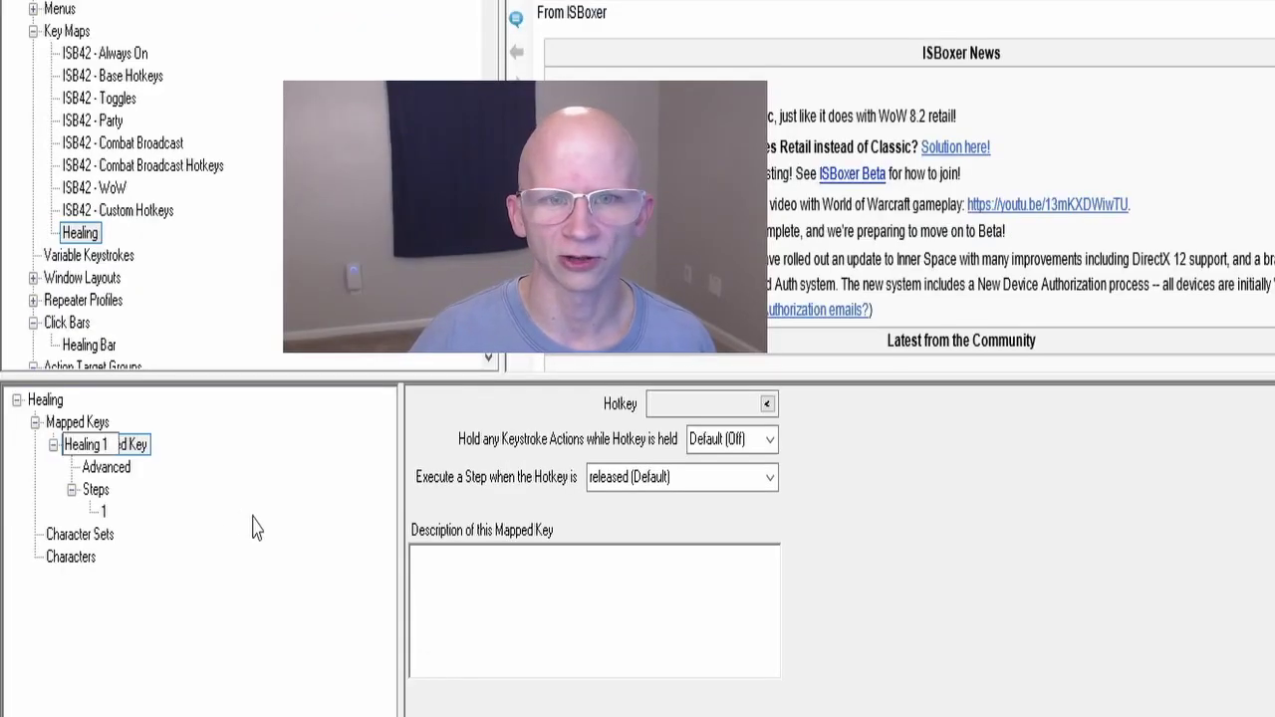
{"action": "key", "text": "Return"}
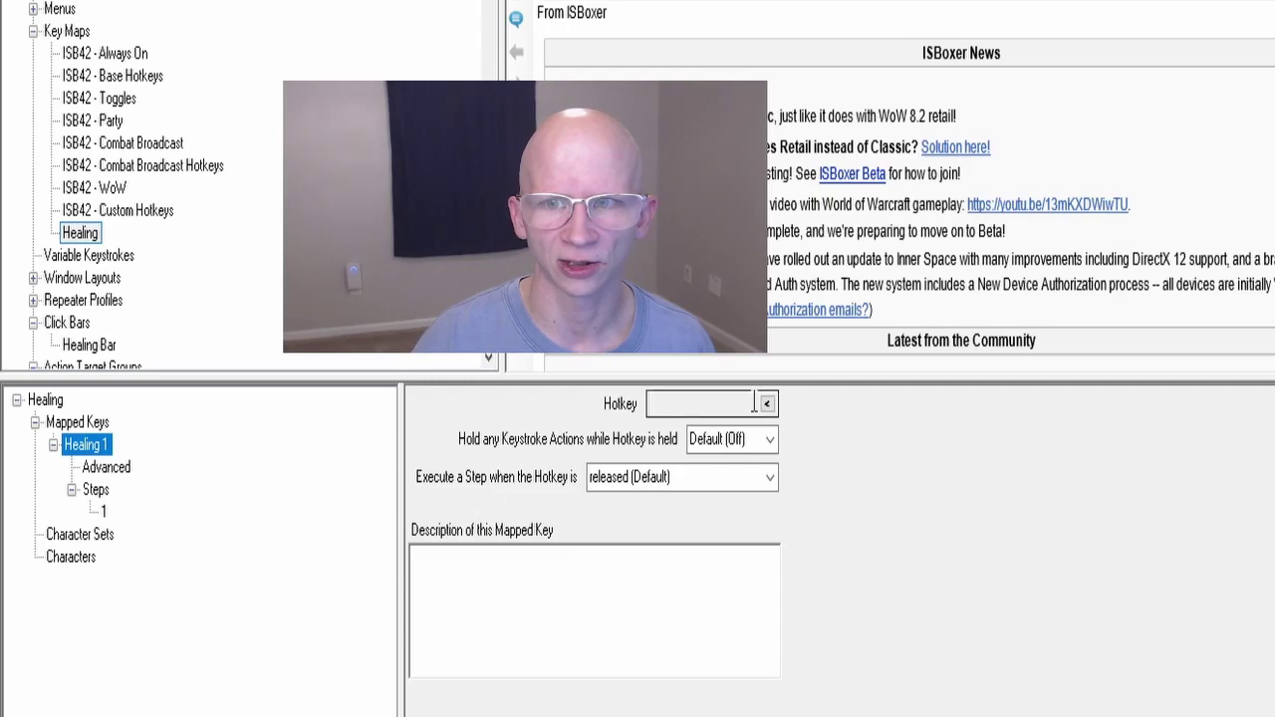
{"action": "left_click", "coordinate": [770, 481]}
{"action": "left_click", "coordinate": [676, 536]}
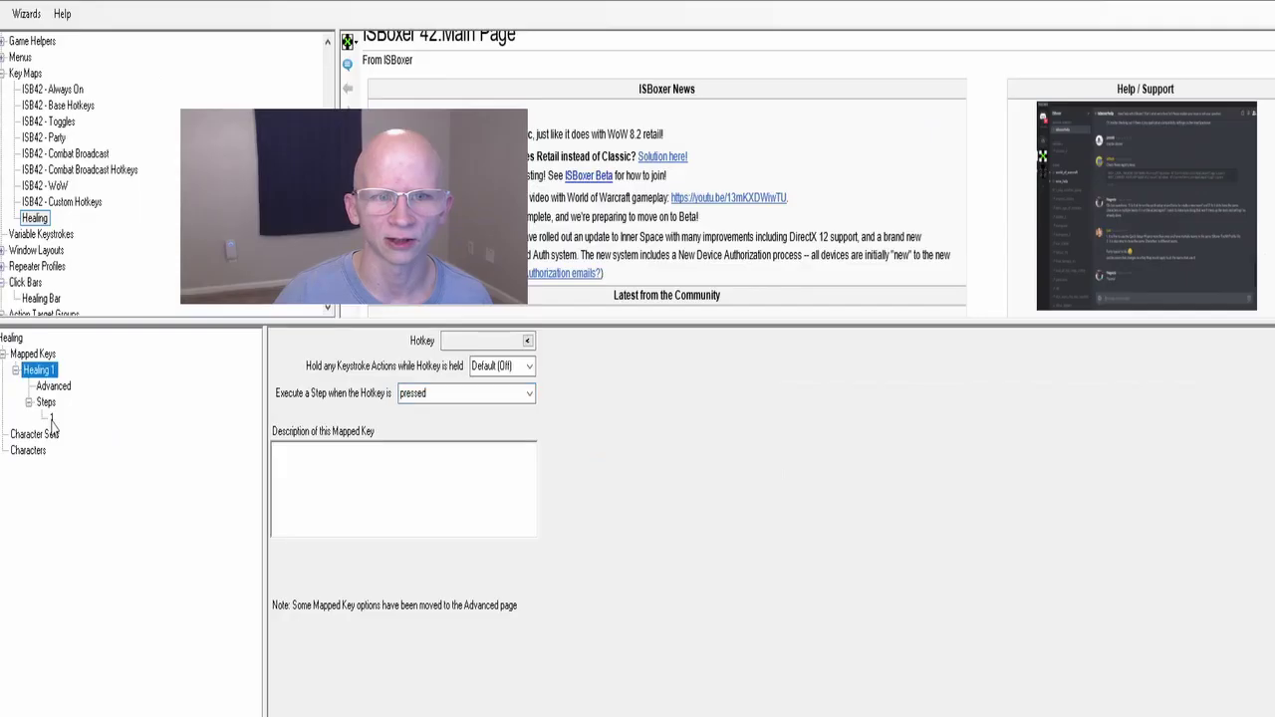
{"action": "left_click", "coordinate": [103, 511]}
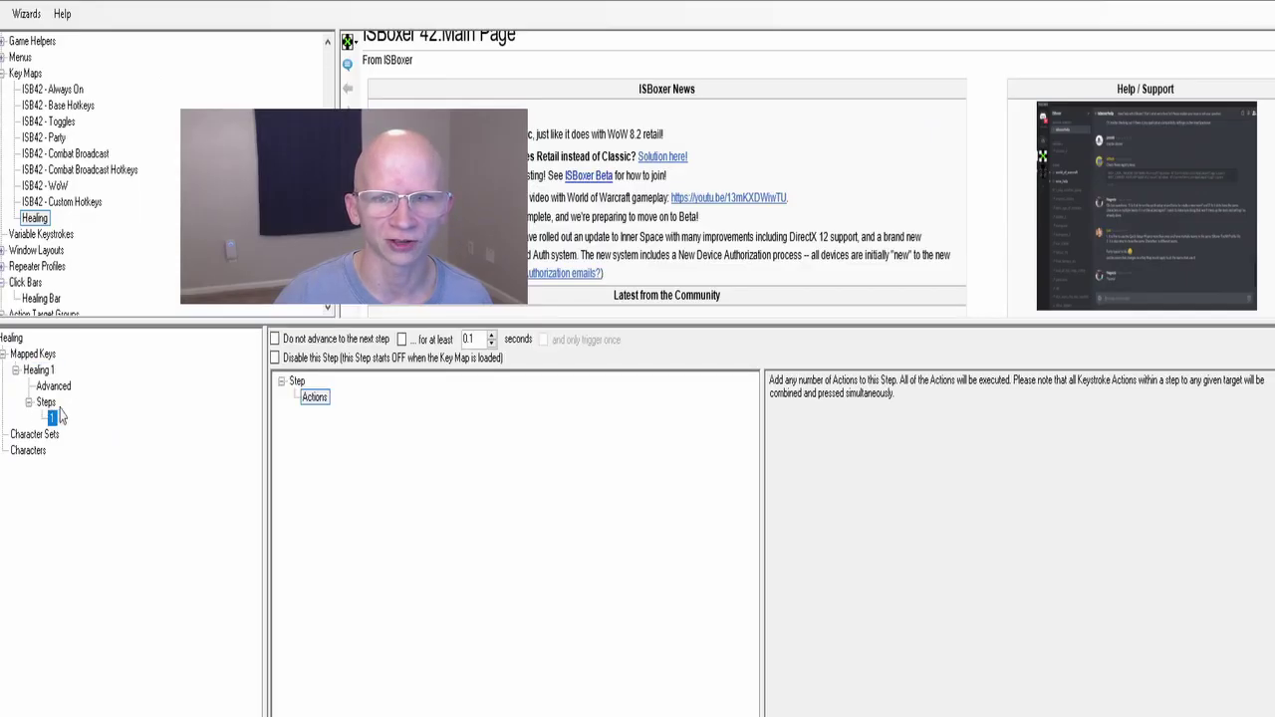
Add an action to Step 1 targeting Group (all of):Healing with Variable Keystroke Target Slot 1.
{"action": "left_click", "coordinate": [315, 399]}
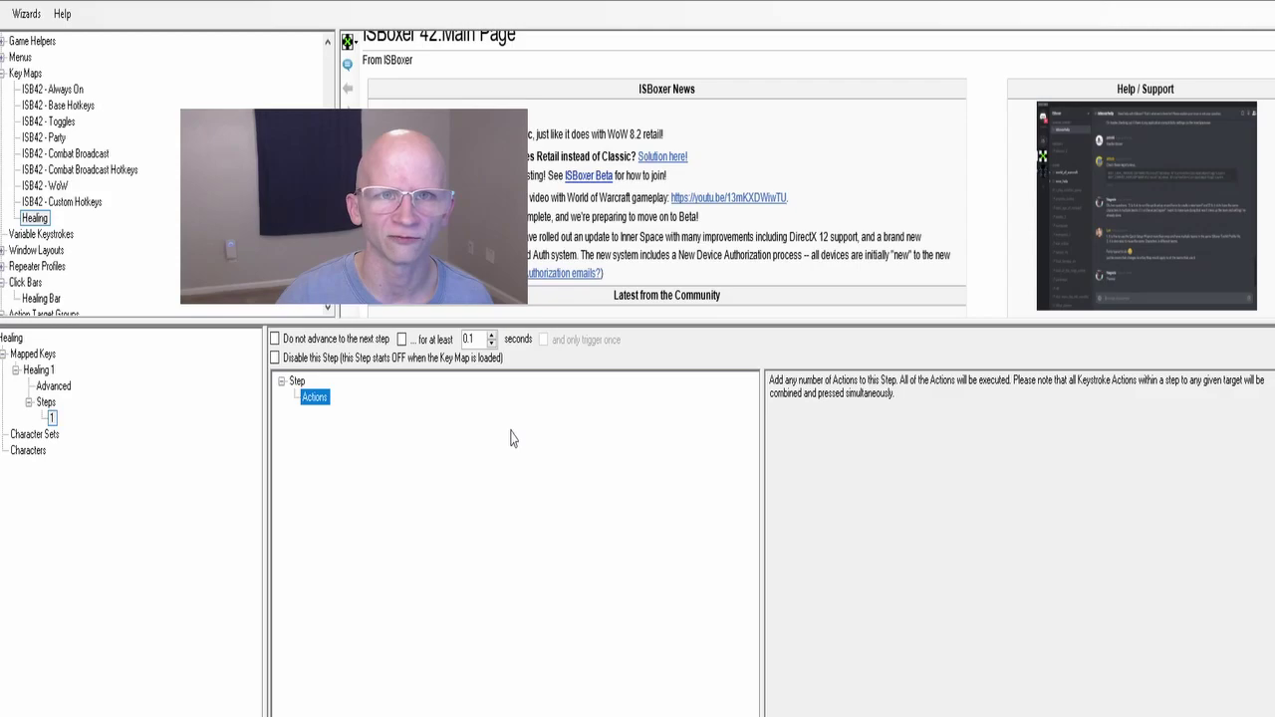
{"action": "key", "text": "ctrl+v"}
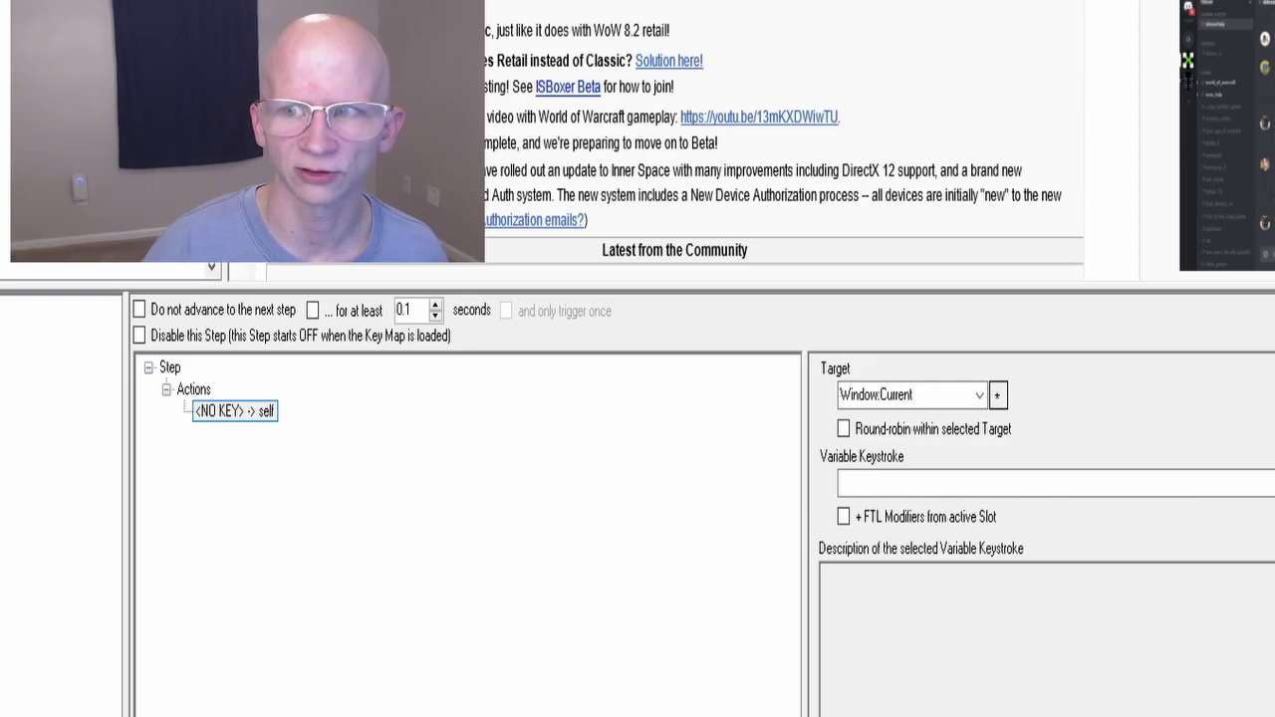
{"action": "left_click", "coordinate": [974, 400]}
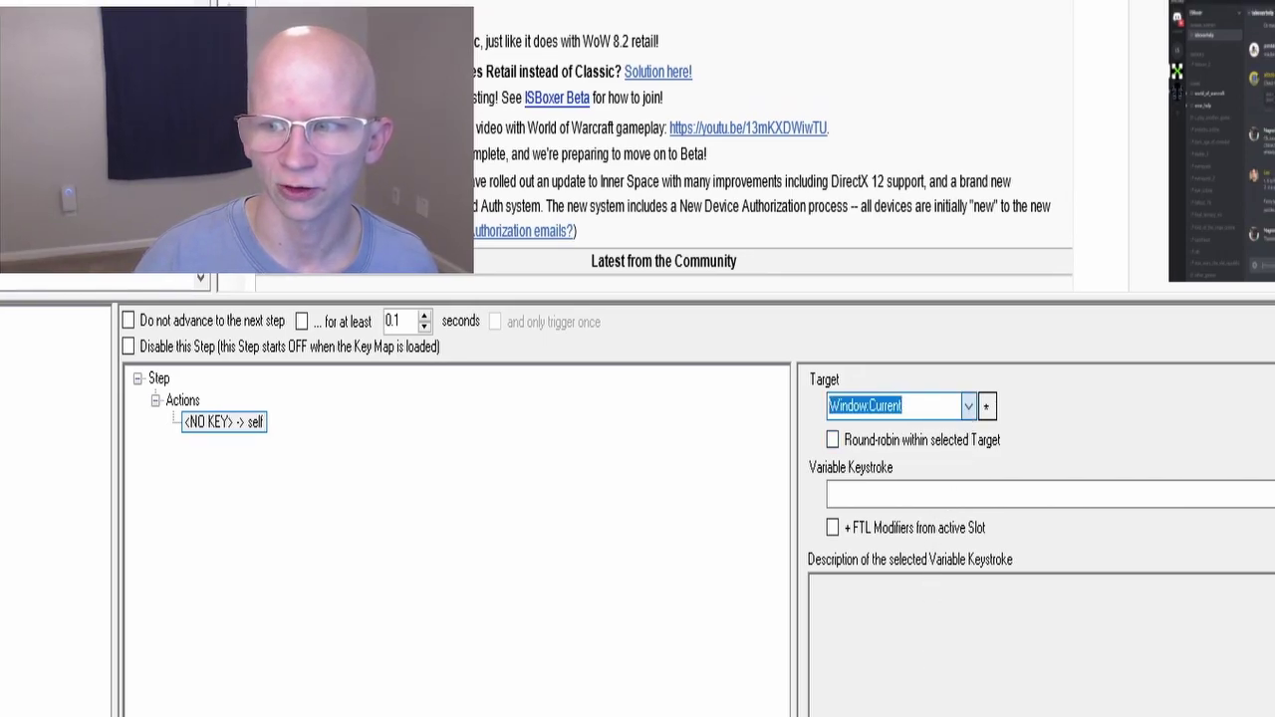
{"action": "key", "text": "Down"}
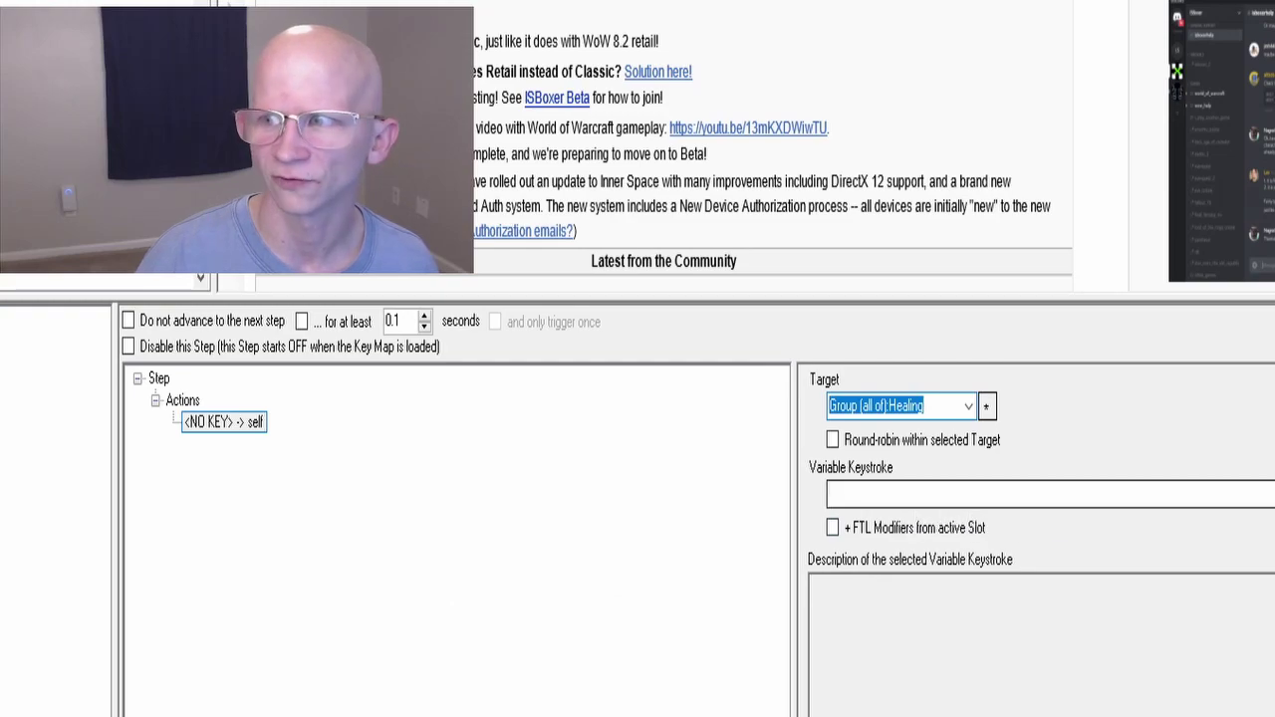
{"action": "left_click", "coordinate": [1045, 494]}
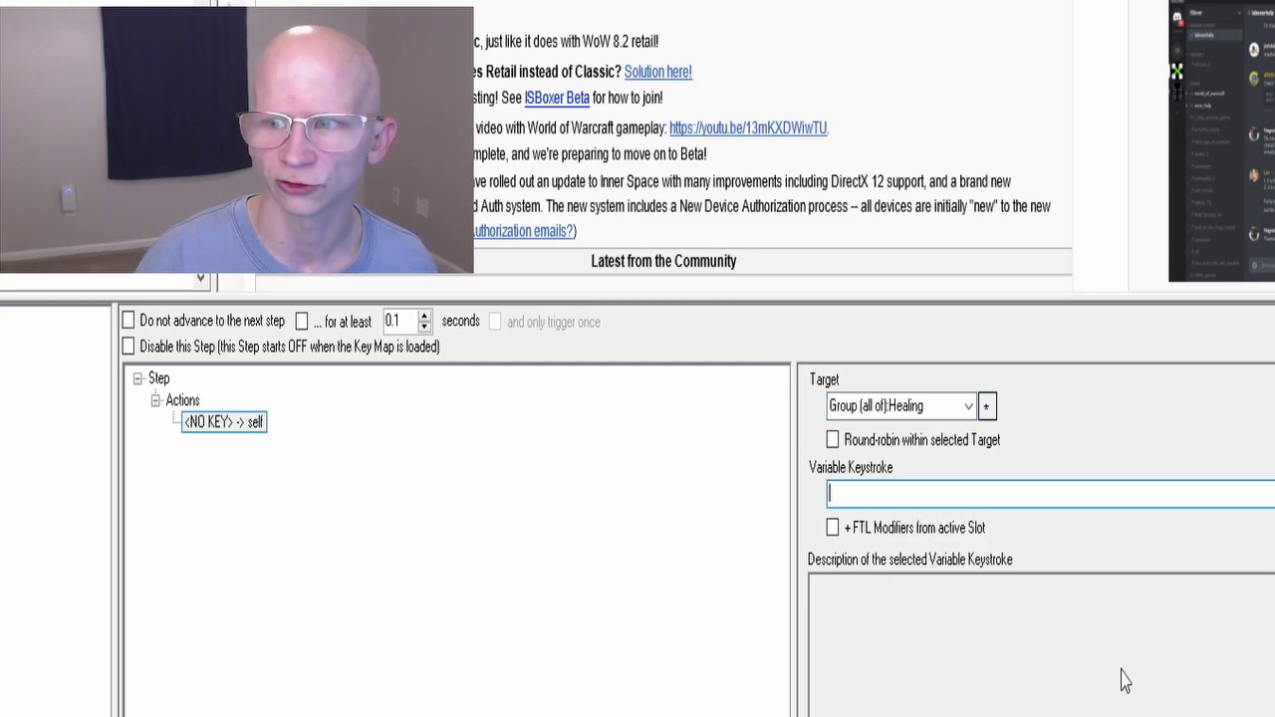
{"action": "key", "text": "Down"}
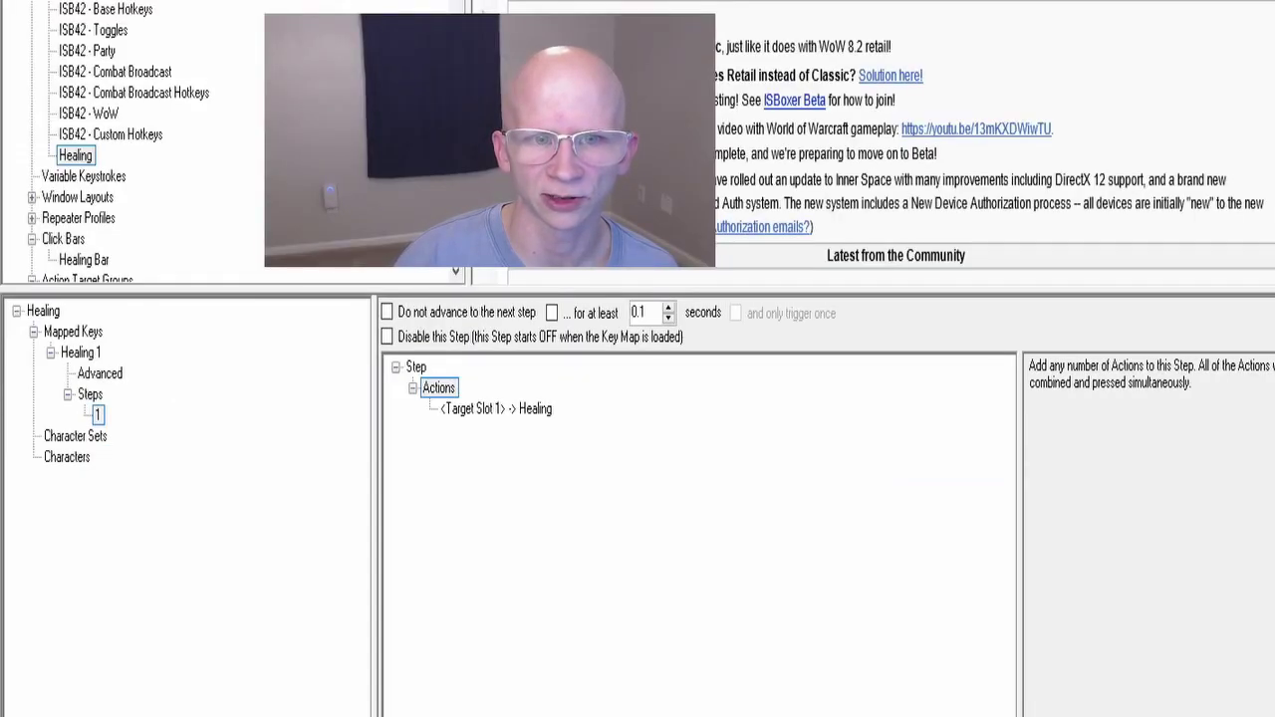
Review Healing 1's settings and the Healing 2 mapped key's step settings.
{"action": "left_click", "coordinate": [99, 374]}
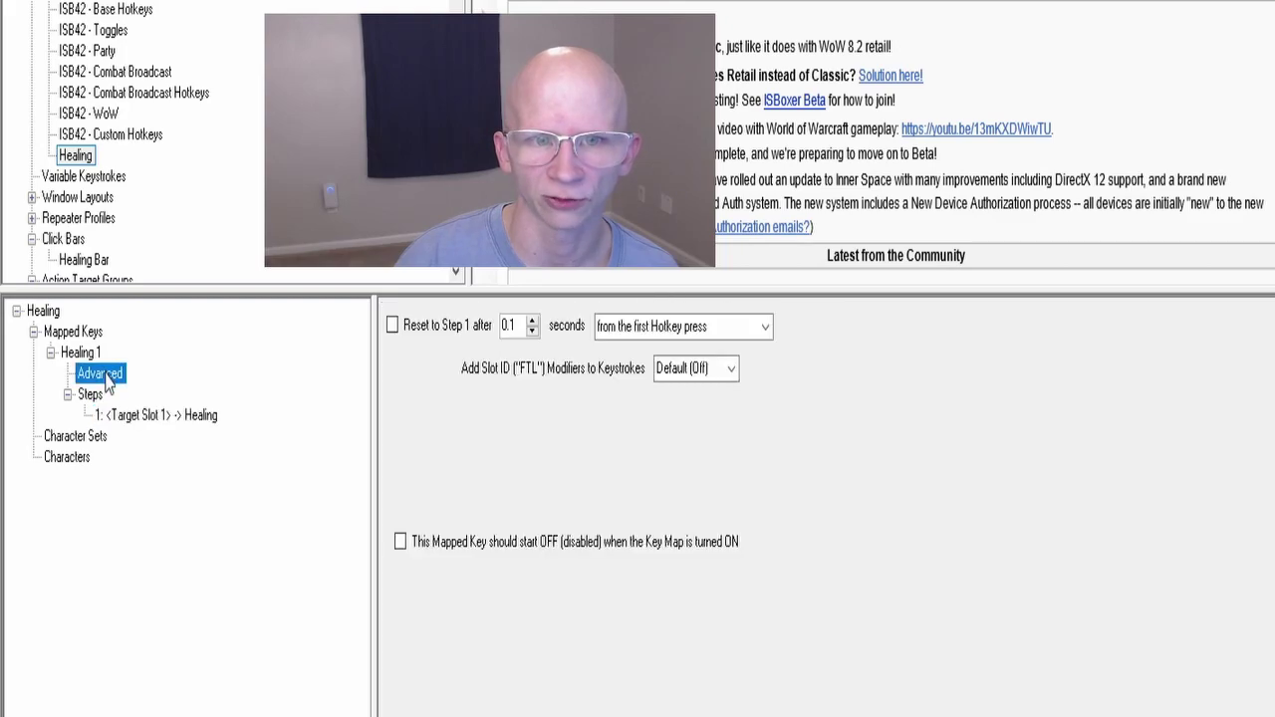
{"action": "left_click", "coordinate": [104, 415]}
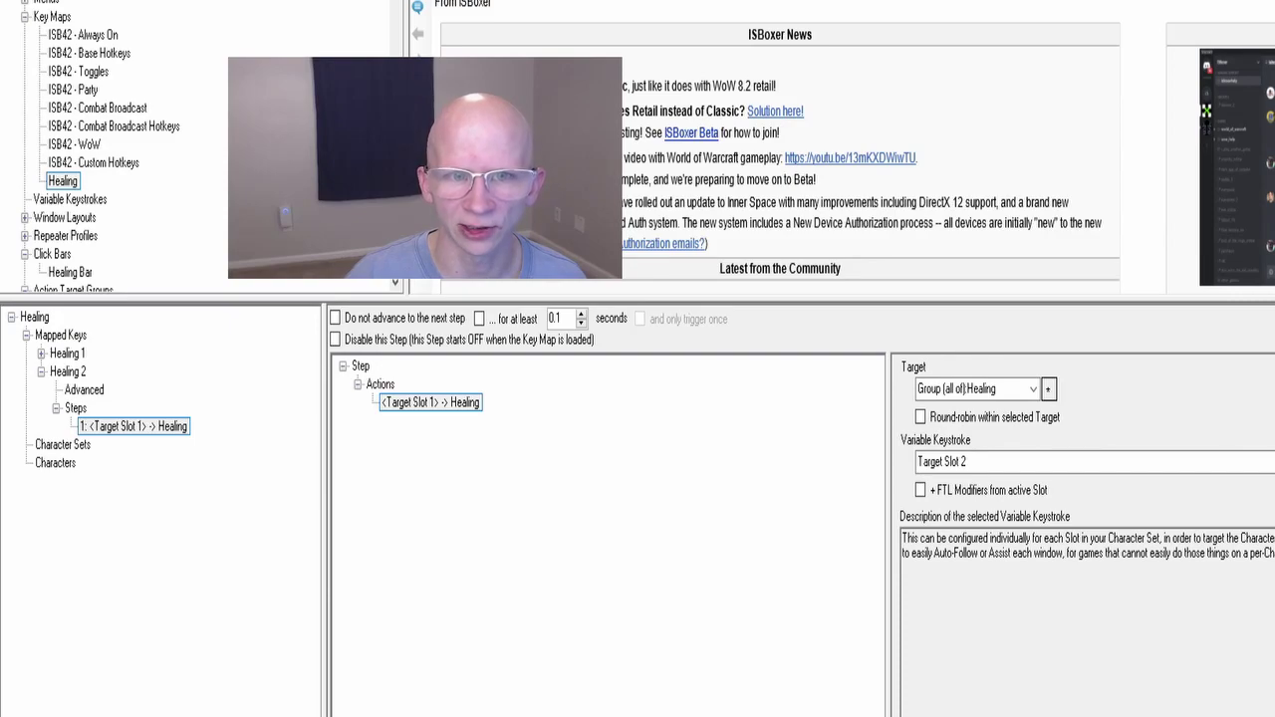
{"action": "left_click", "coordinate": [78, 371]}
{"action": "left_click", "coordinate": [97, 428]}
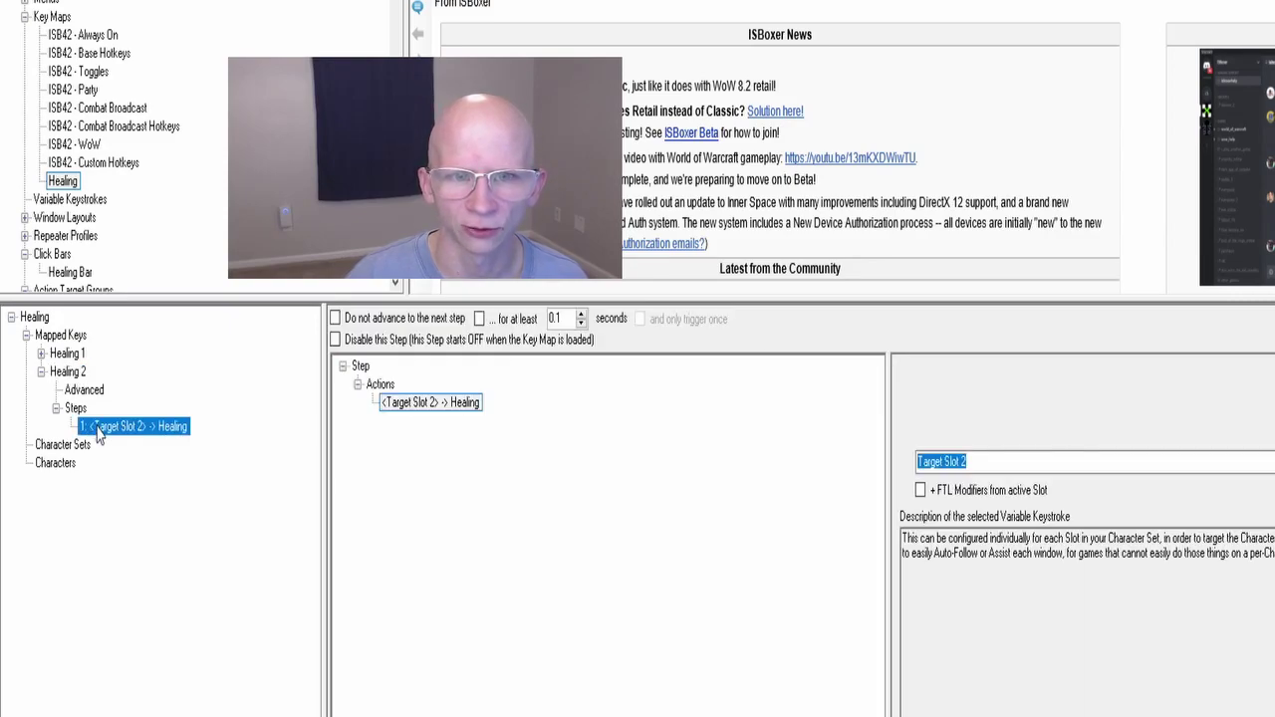
{"action": "left_click", "coordinate": [41, 373]}
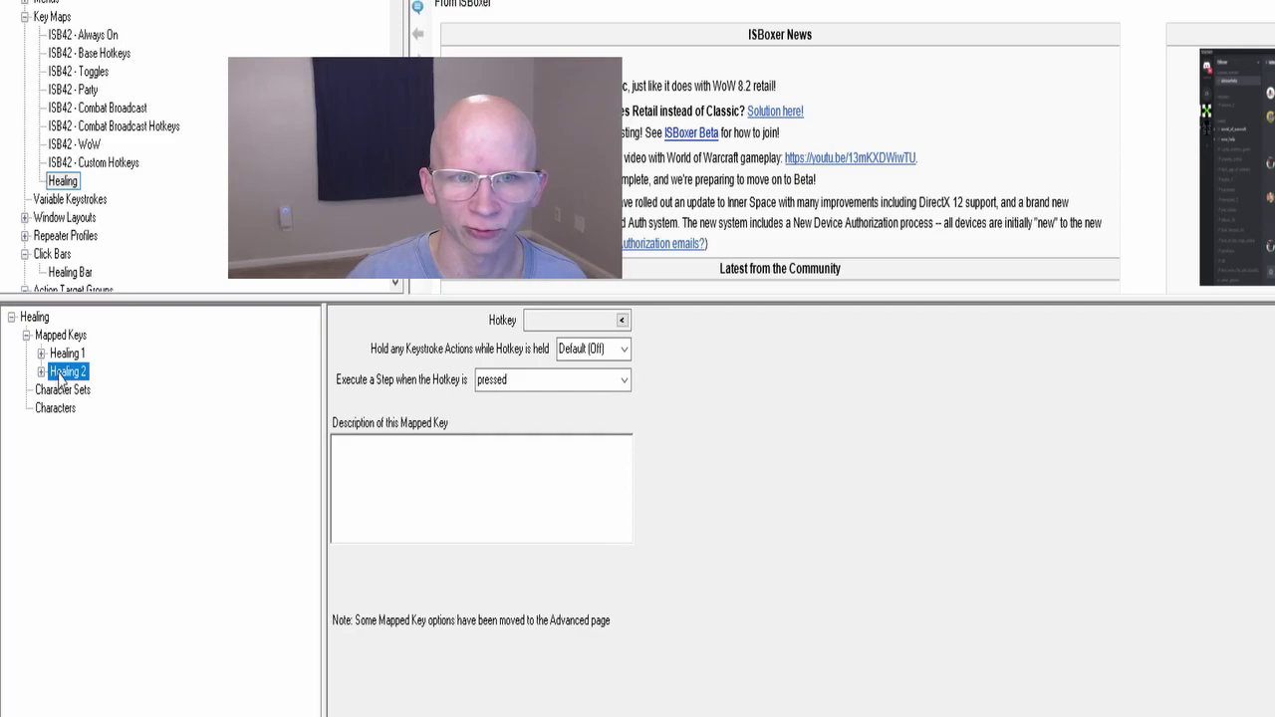
Paste a copy of Healing 2 and rename the copy Healing 3.
{"action": "key", "text": "ctrl+v"}
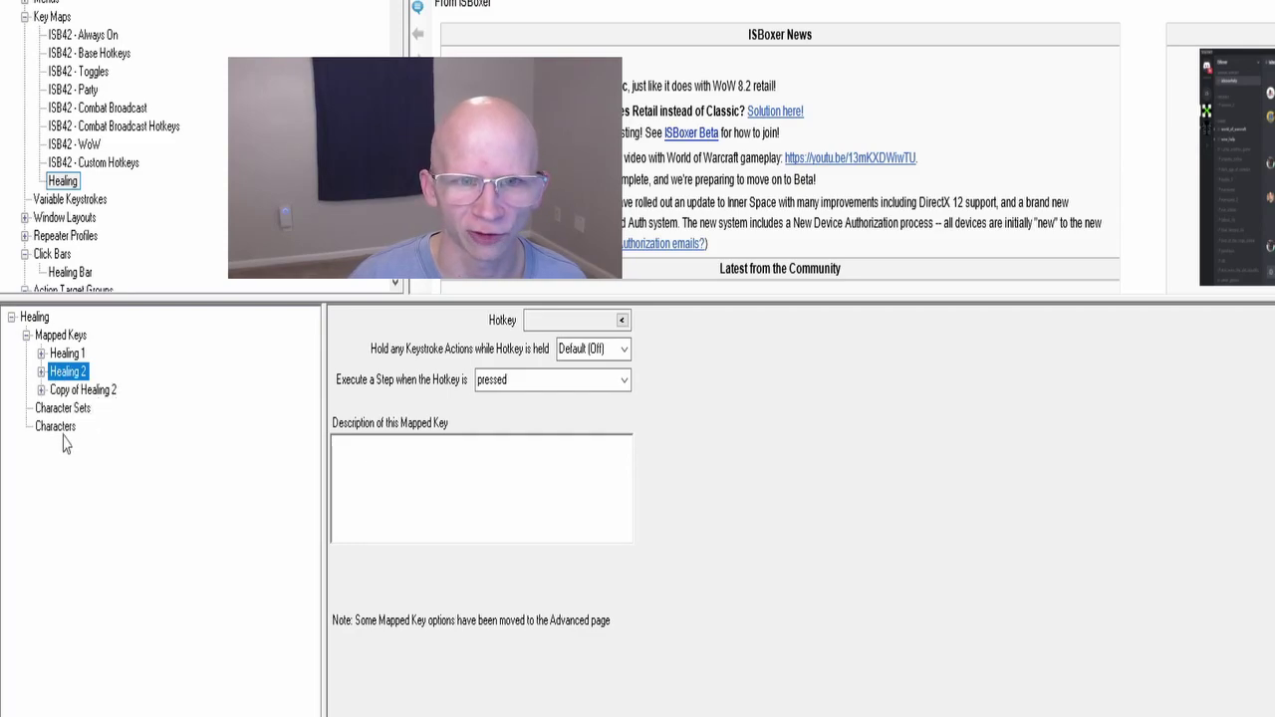
{"action": "left_click", "coordinate": [66, 393]}
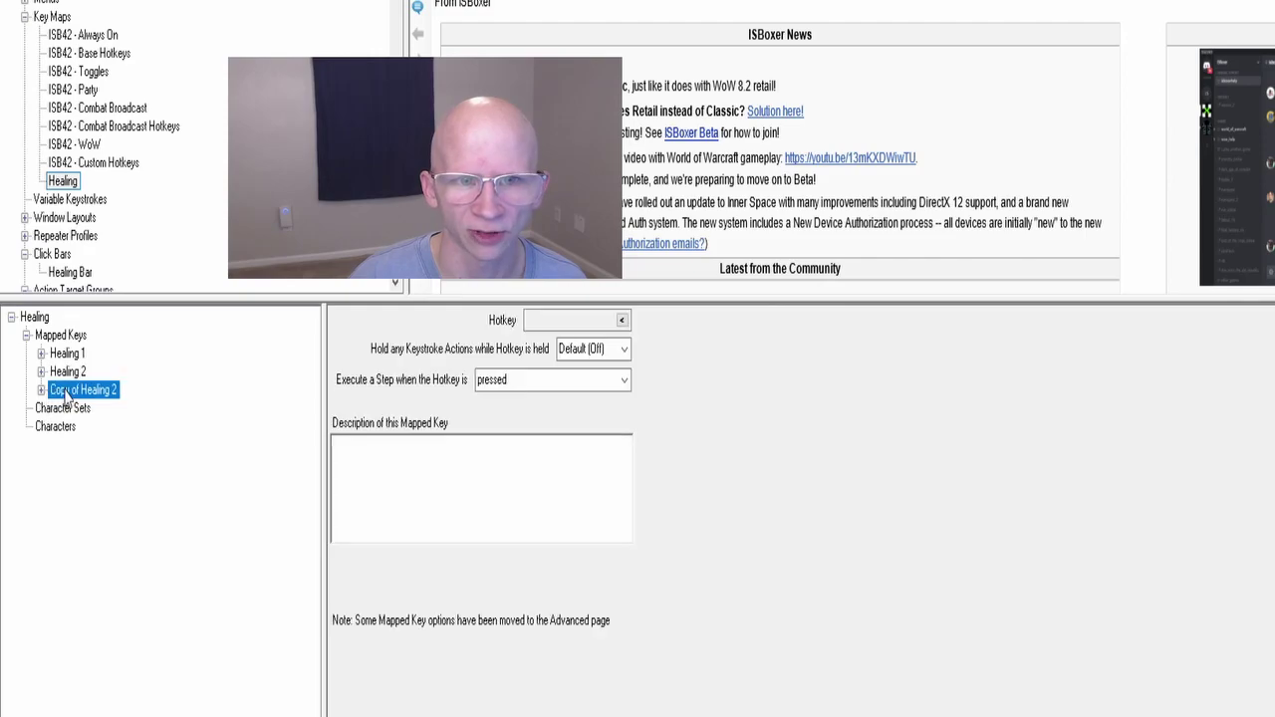
{"action": "key", "text": "F2"}
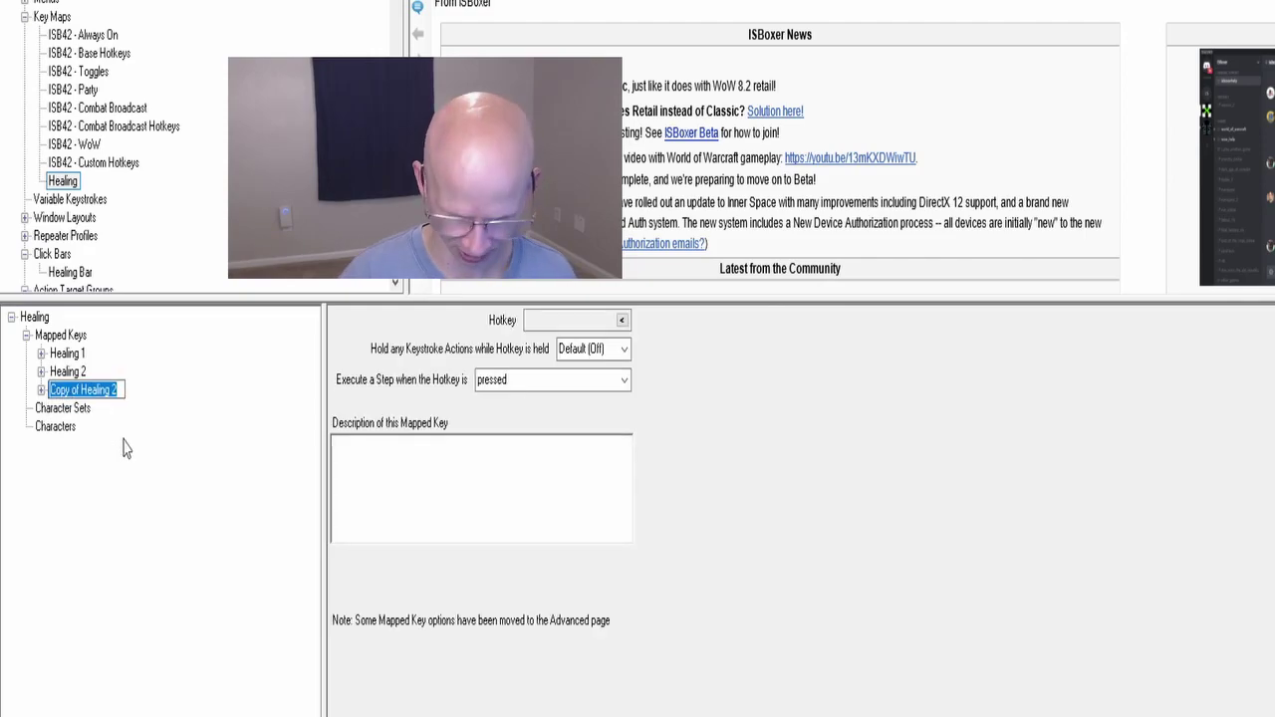
{"action": "type", "text": "Healing"}
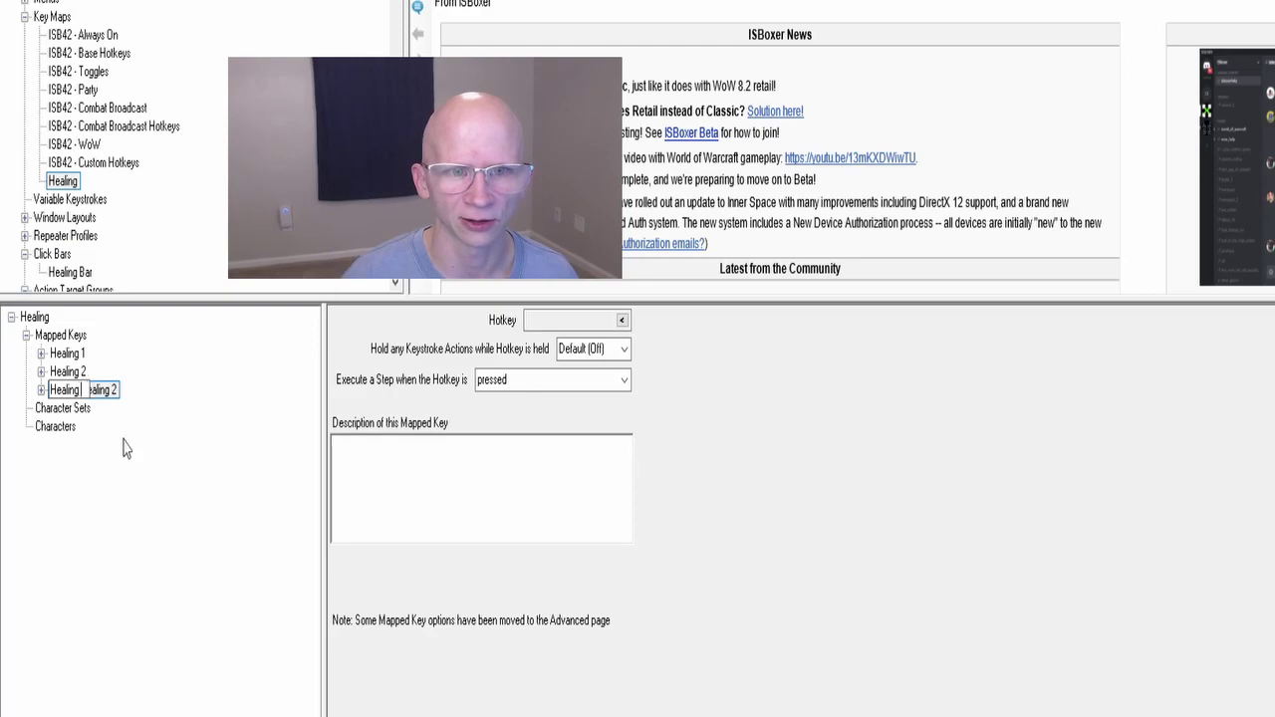
{"action": "type", "text": " 3"}
{"action": "key", "text": "Return"}
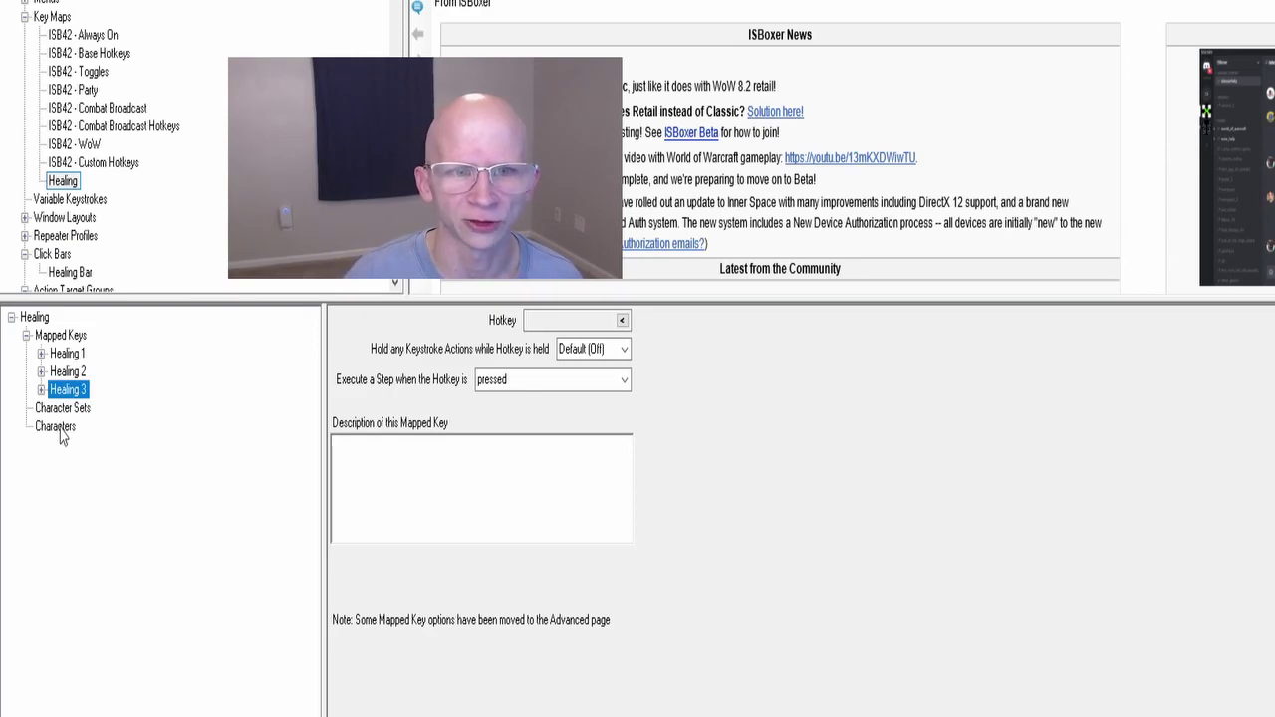
Open Healing 3's step and start changing its Variable Keystroke to Target Slot 3.
{"action": "left_click", "coordinate": [41, 390]}
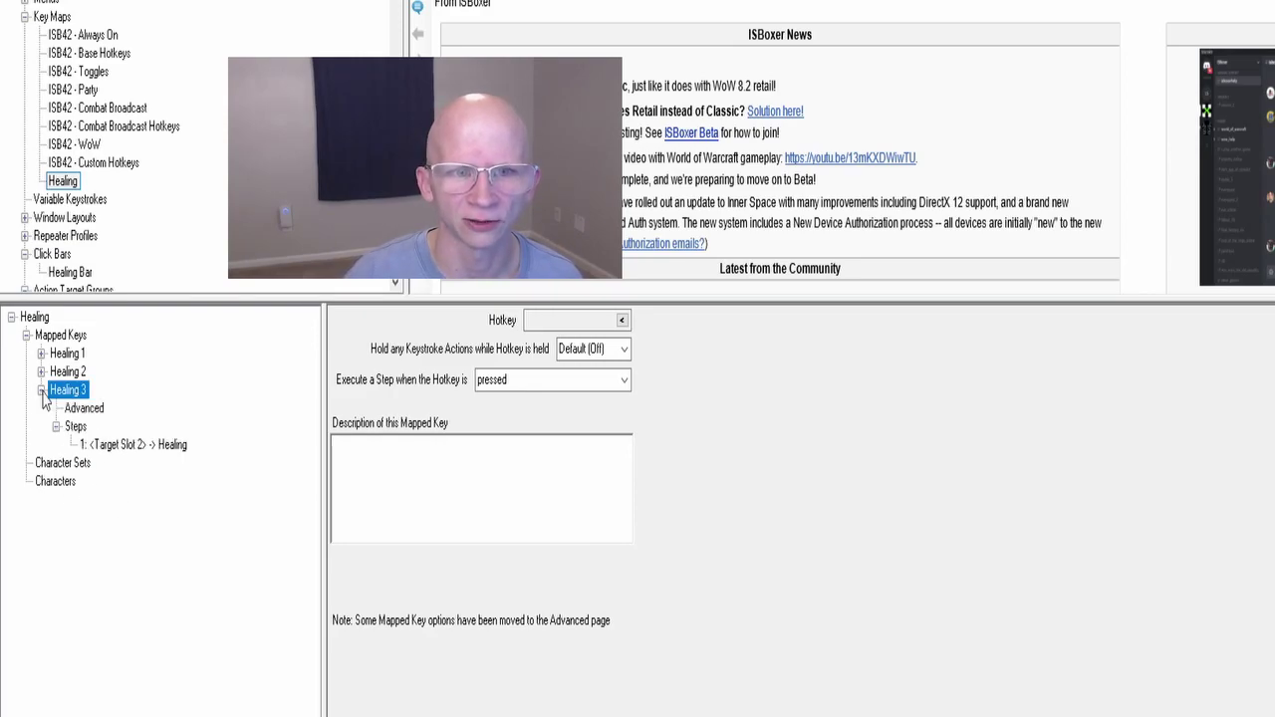
{"action": "left_click", "coordinate": [102, 447]}
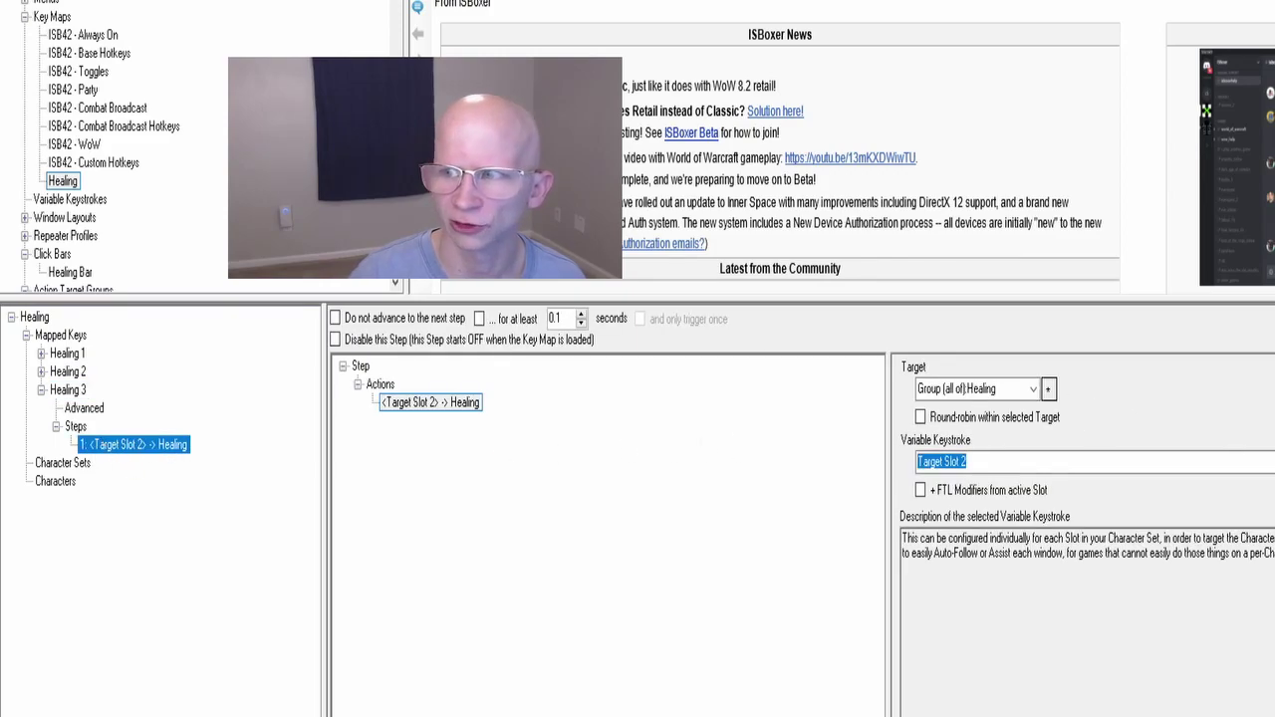
{"action": "left_click", "coordinate": [1096, 461]}
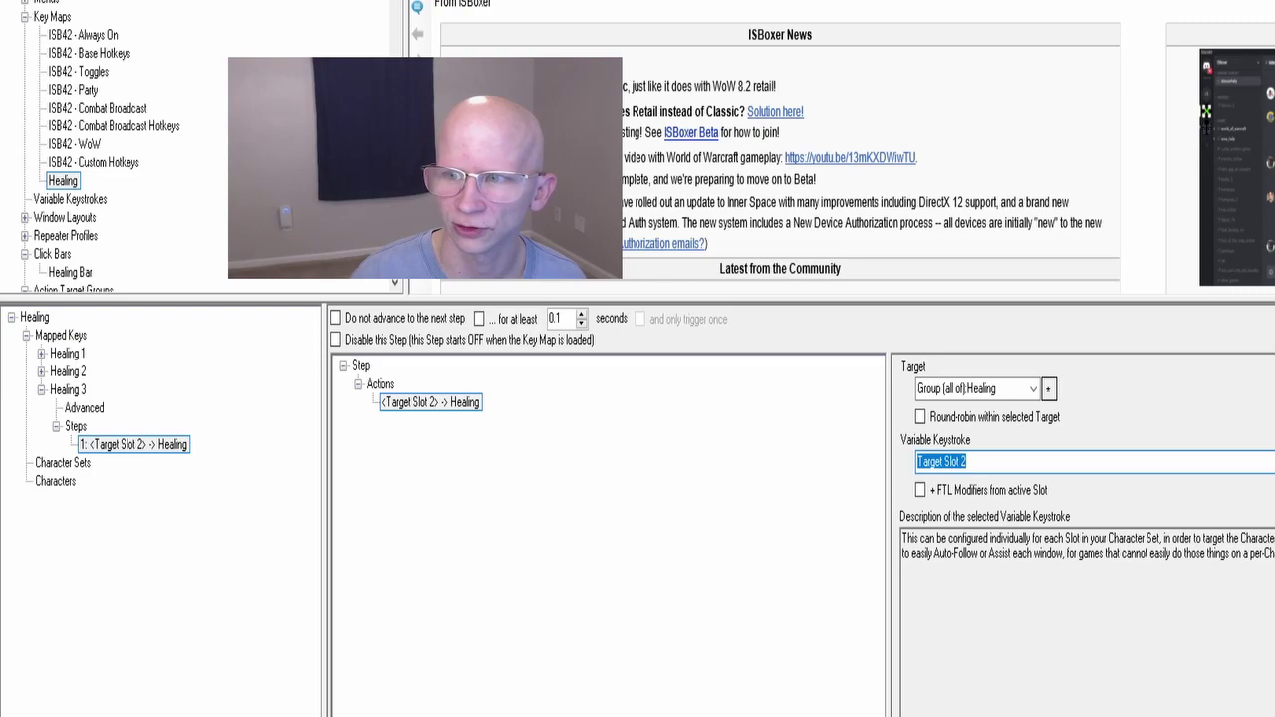